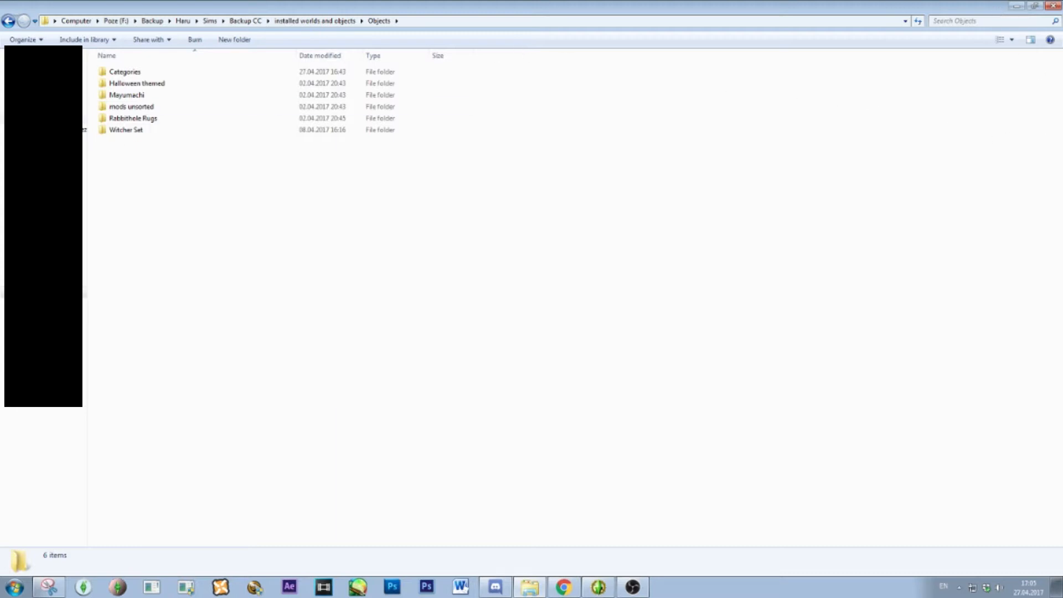
- Go up to the Sims backup folder and look inside its Creating files and programs and HQ Mod subfolders
click(209, 21)
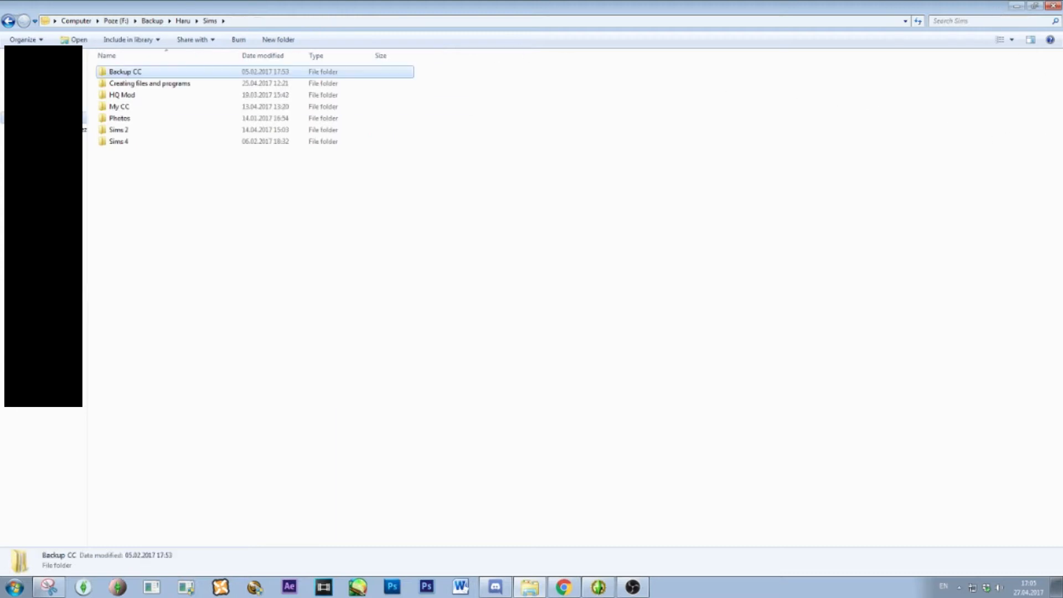
click(329, 239)
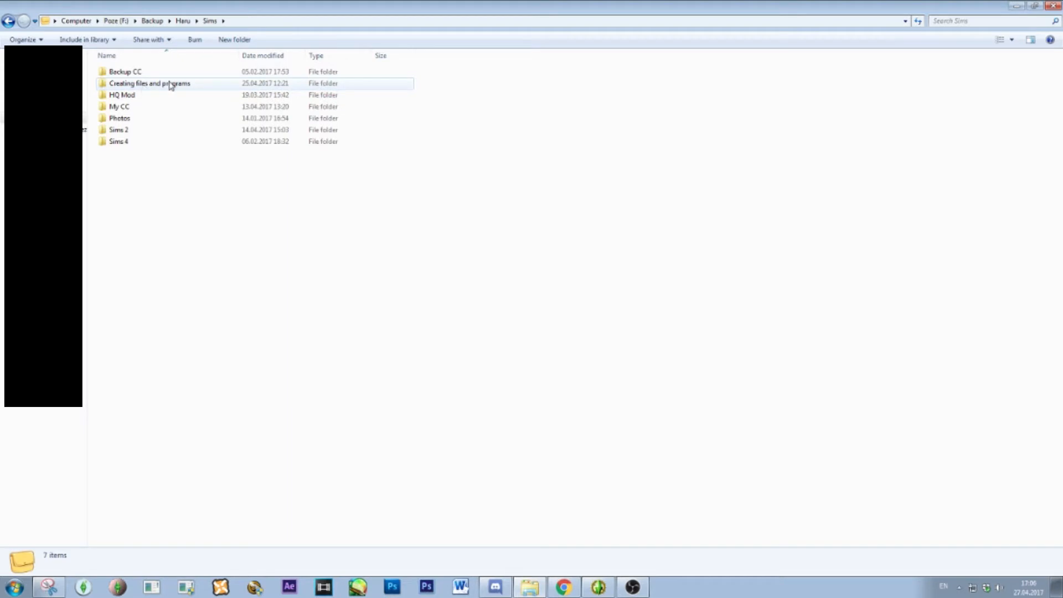
double_click(204, 87)
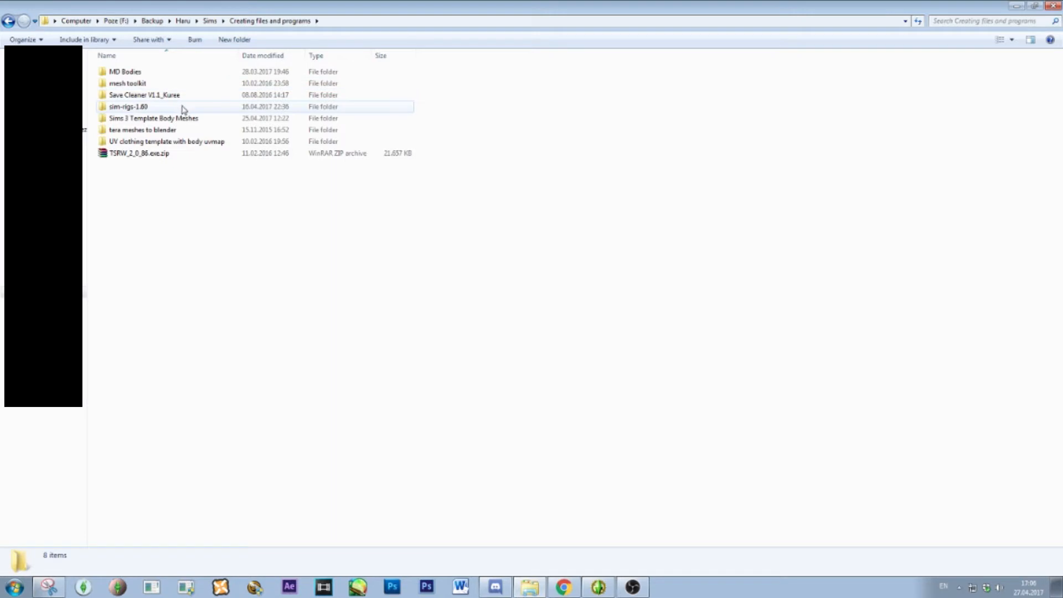
click(9, 22)
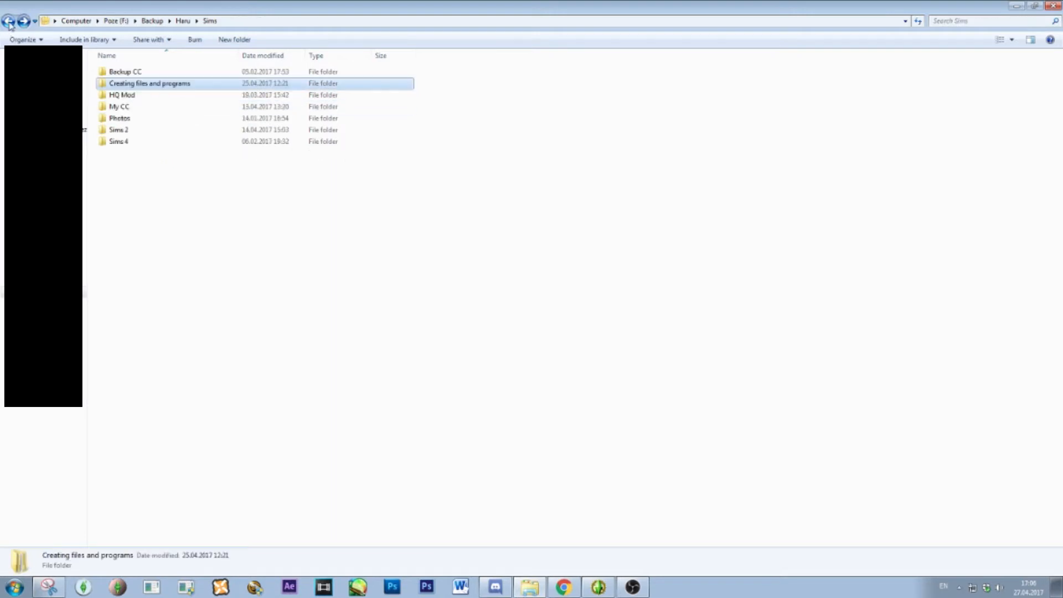
double_click(136, 99)
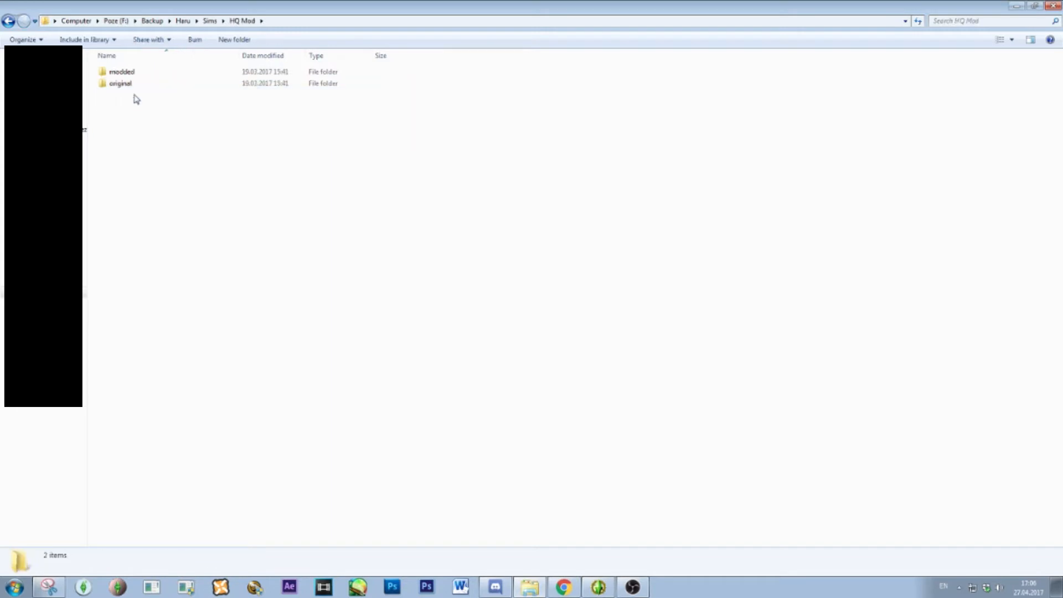
click(9, 21)
click(222, 200)
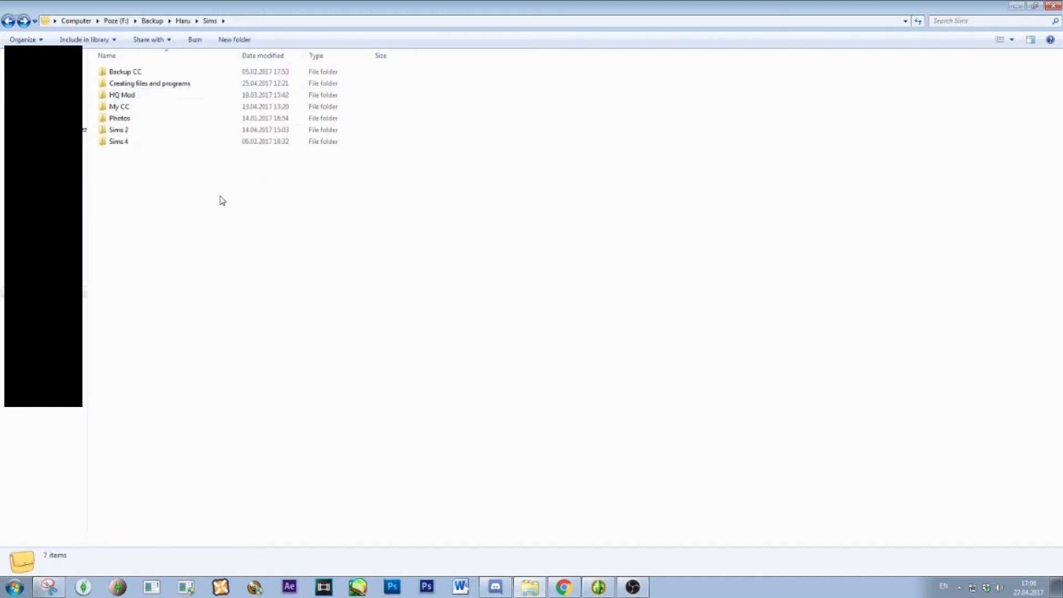
- Review the My CC, Photos, Sims 2 and Sims 4 folders in the Sims backup folder
click(176, 111)
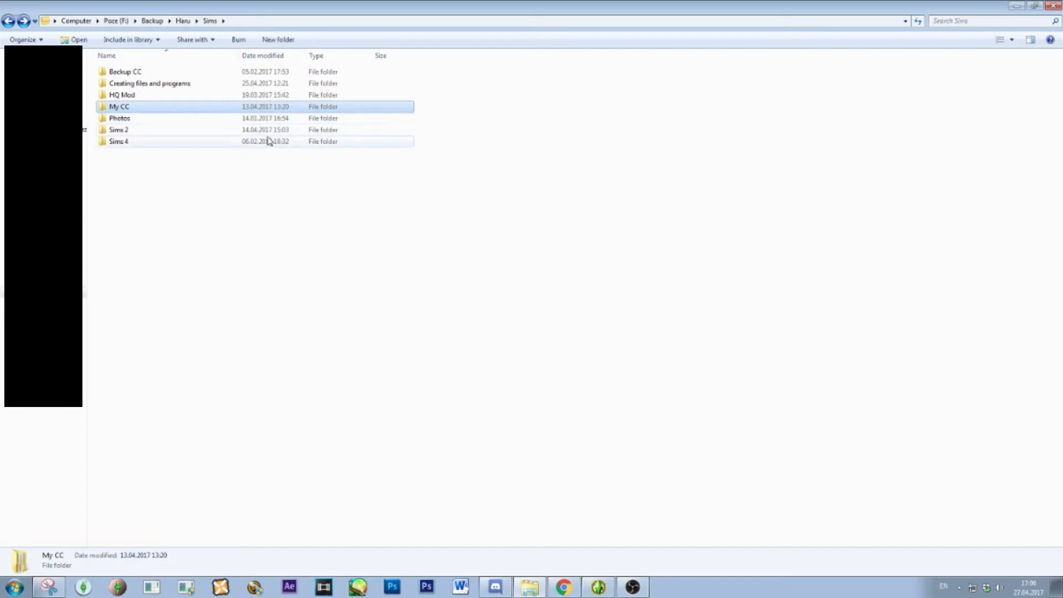
click(151, 122)
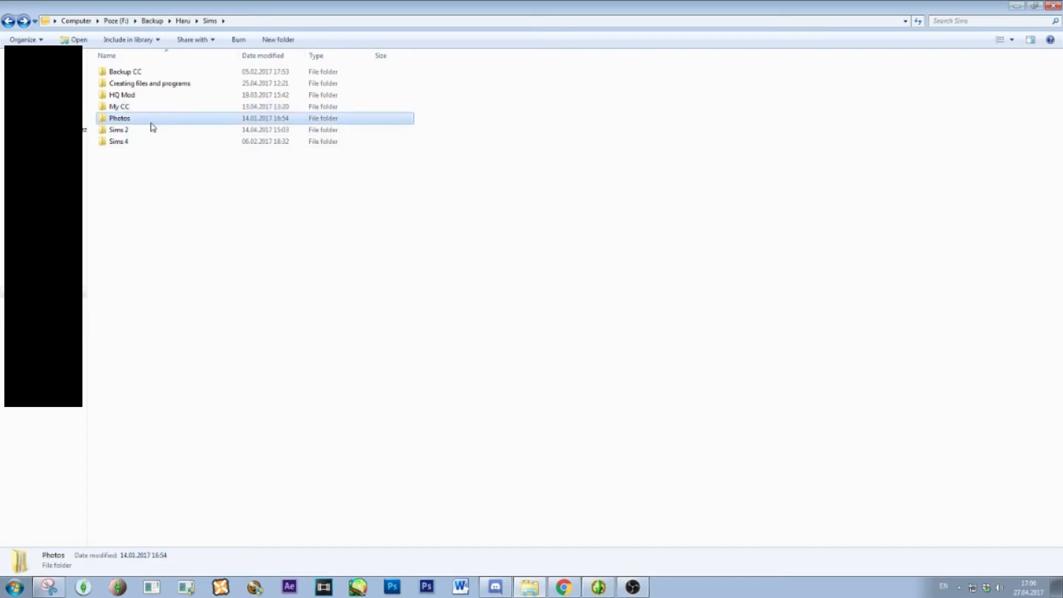
click(151, 131)
click(148, 142)
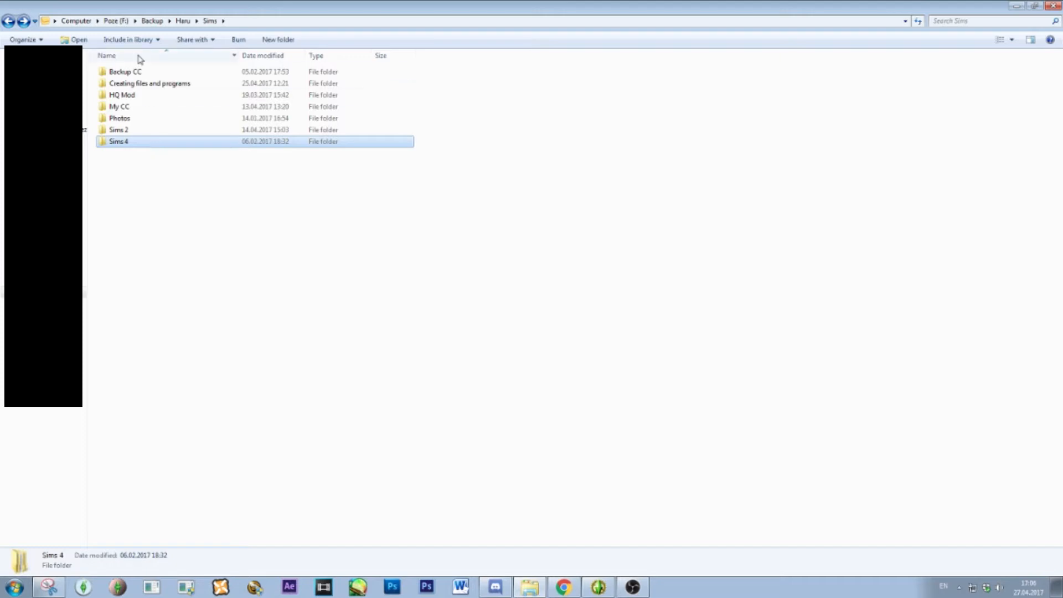
- Open the Backup CC folder and review each subfolder, from screenshots up to installed worlds and objects
double_click(148, 73)
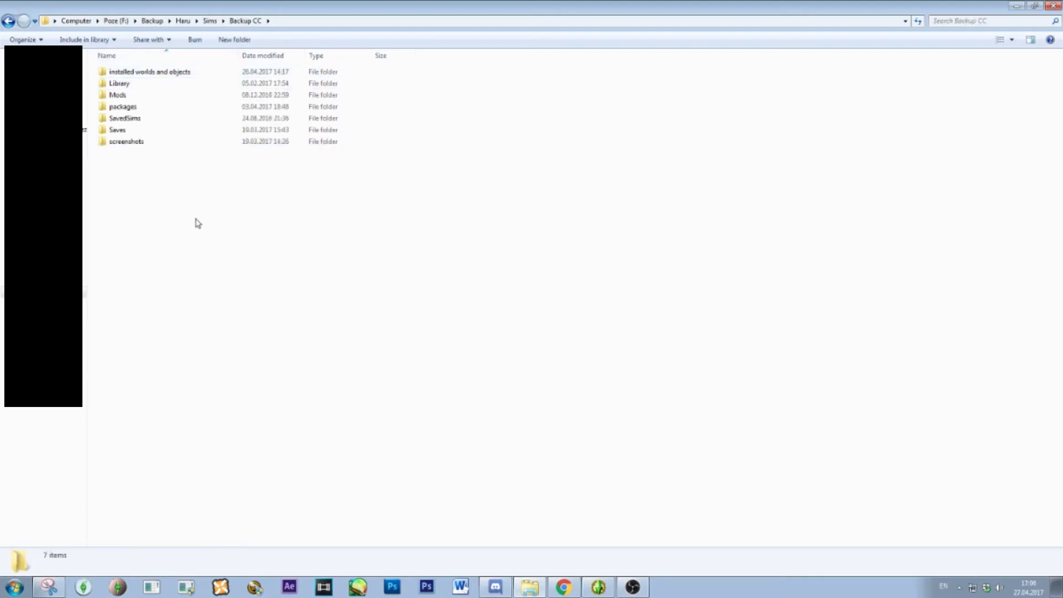
click(142, 143)
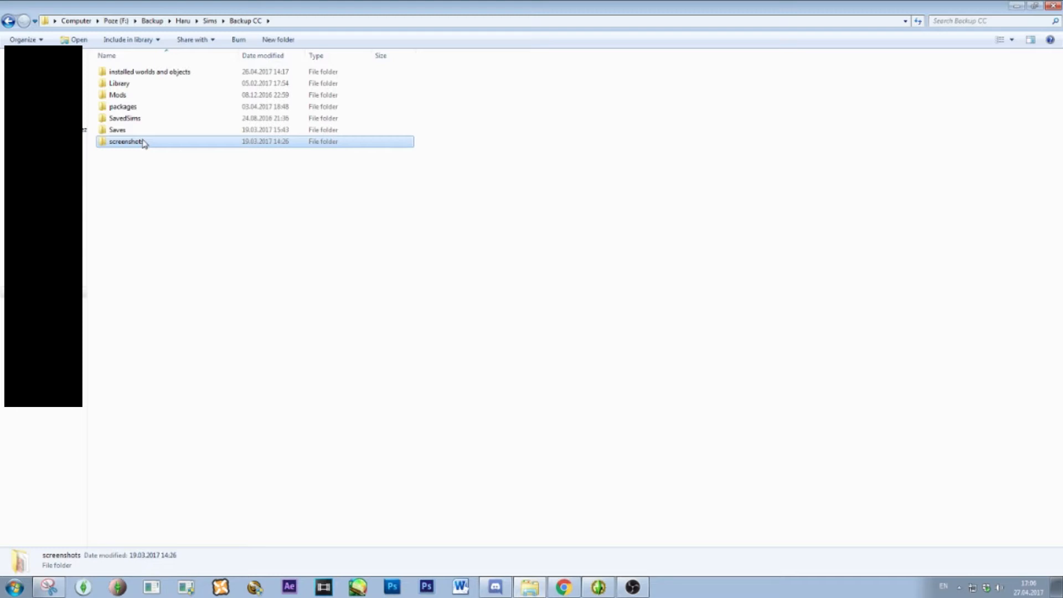
click(134, 134)
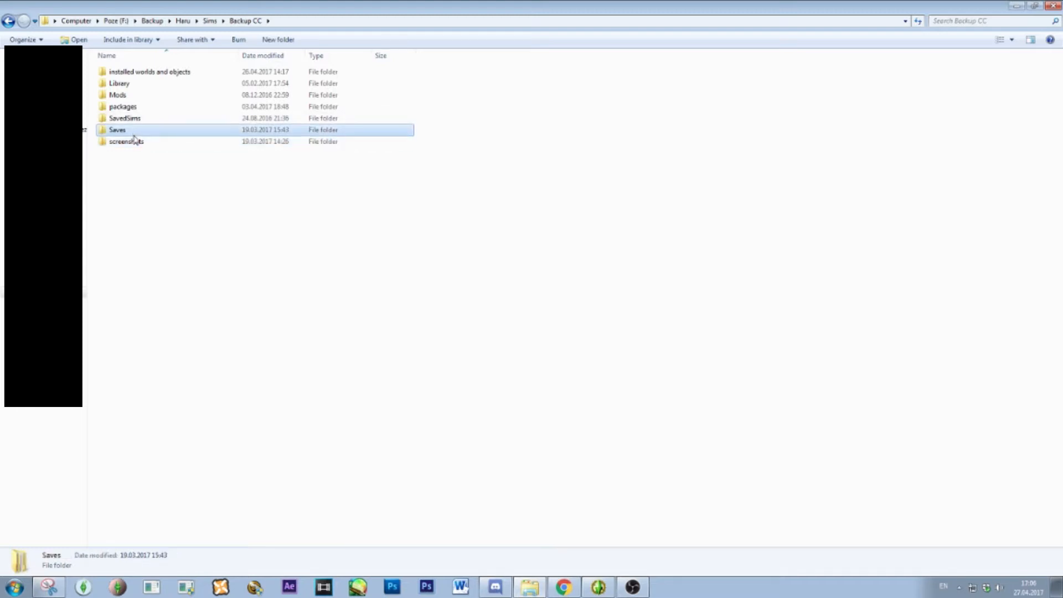
click(150, 119)
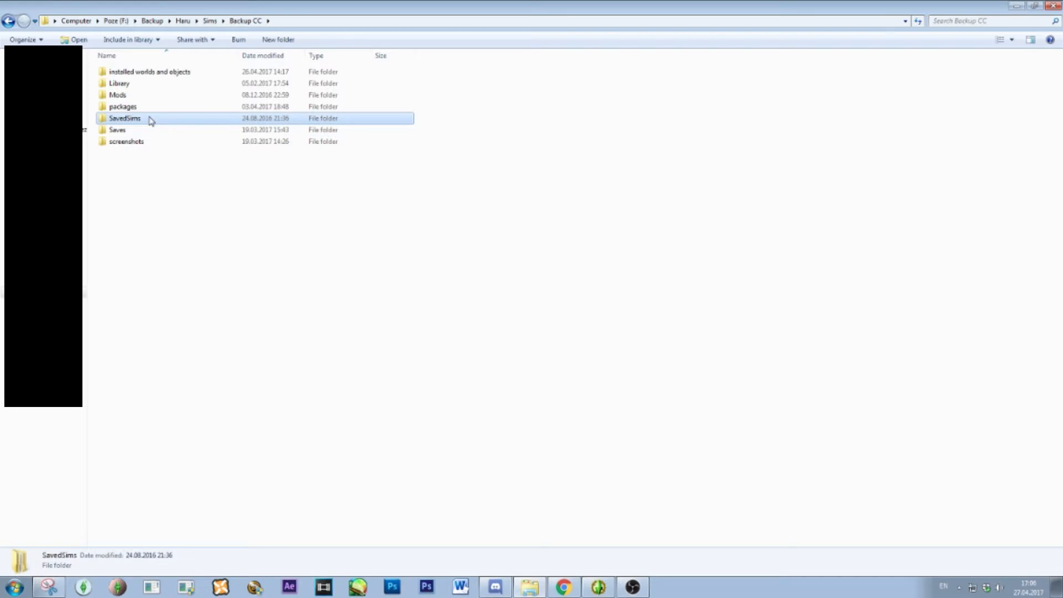
click(155, 108)
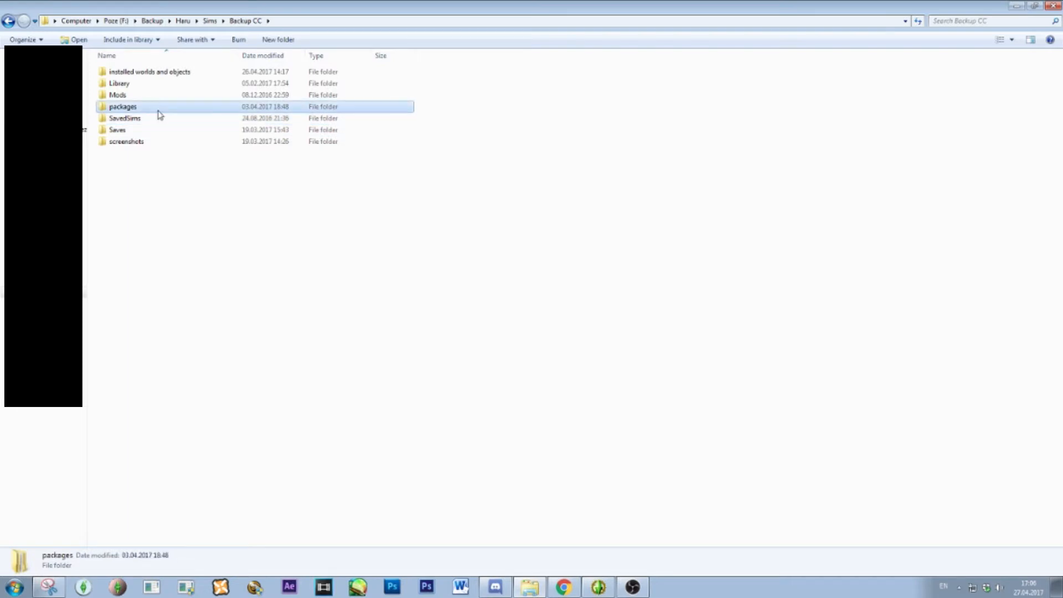
click(138, 96)
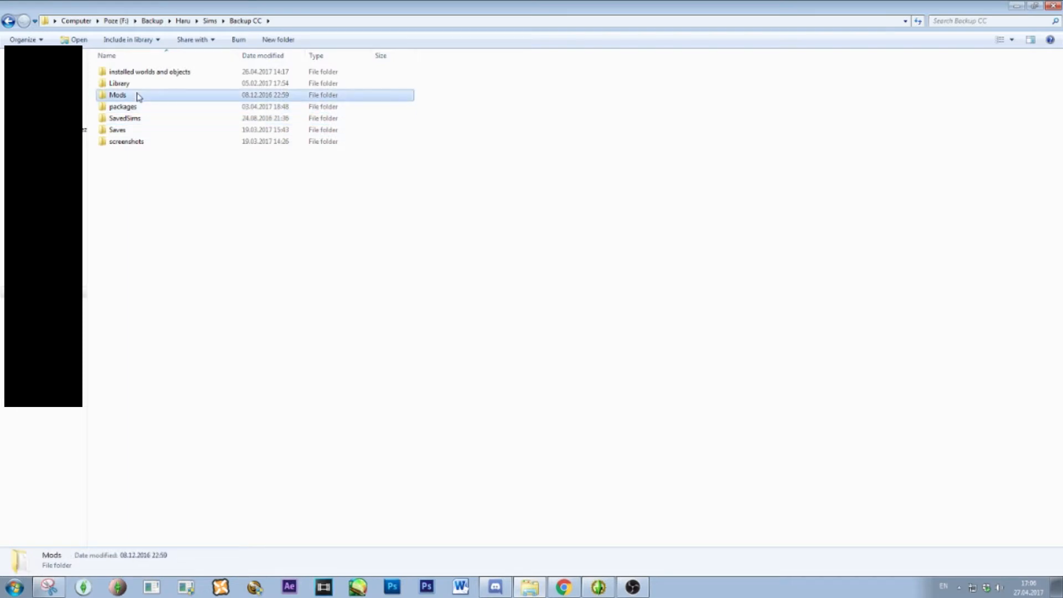
click(146, 85)
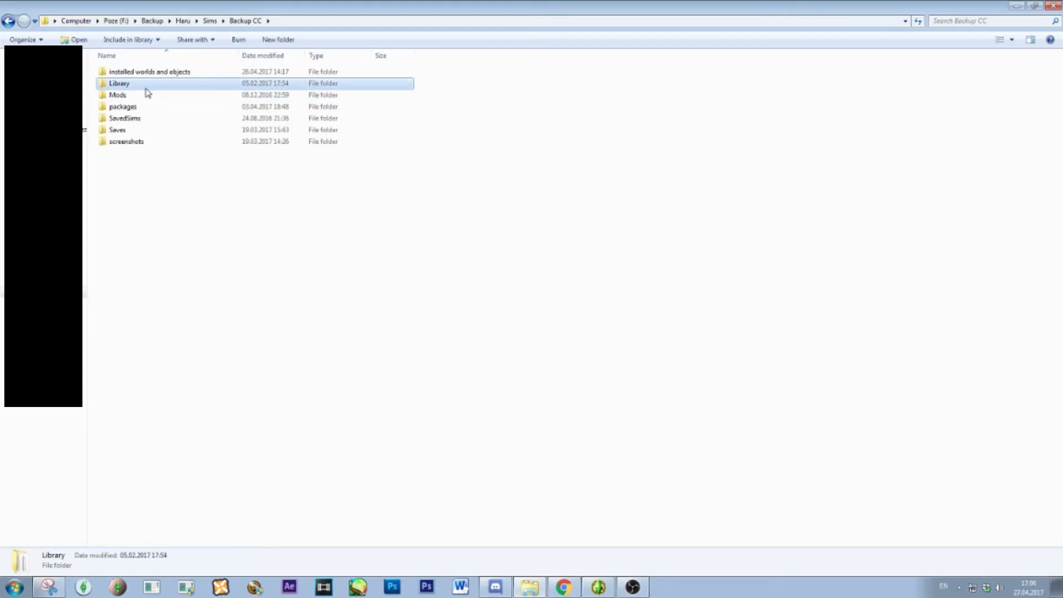
click(161, 74)
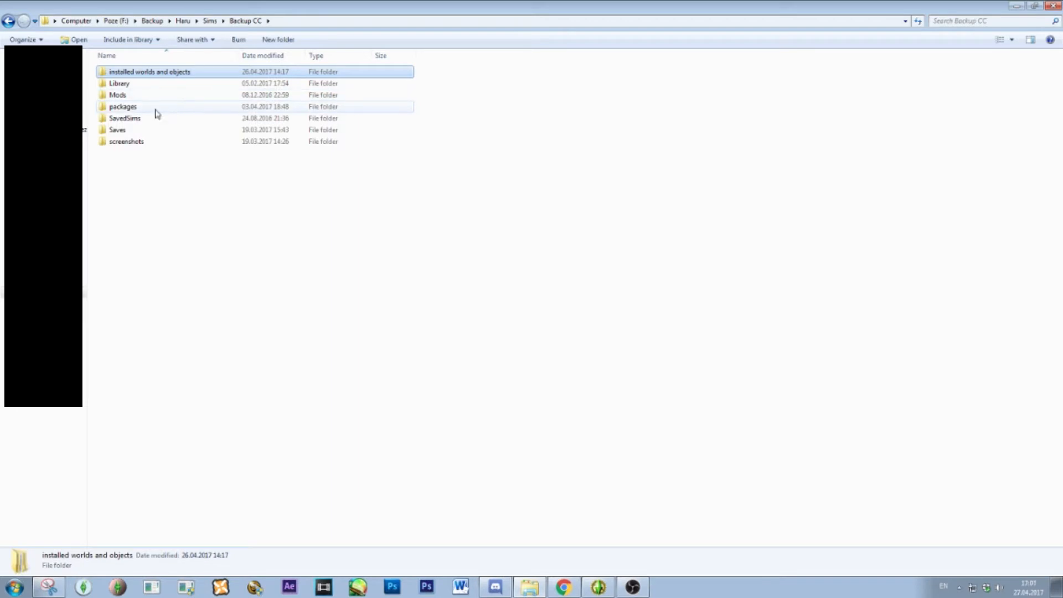
- Go to the Categories folder under installed worlds and objects > Objects and look through its unsorted package files
double_click(166, 77)
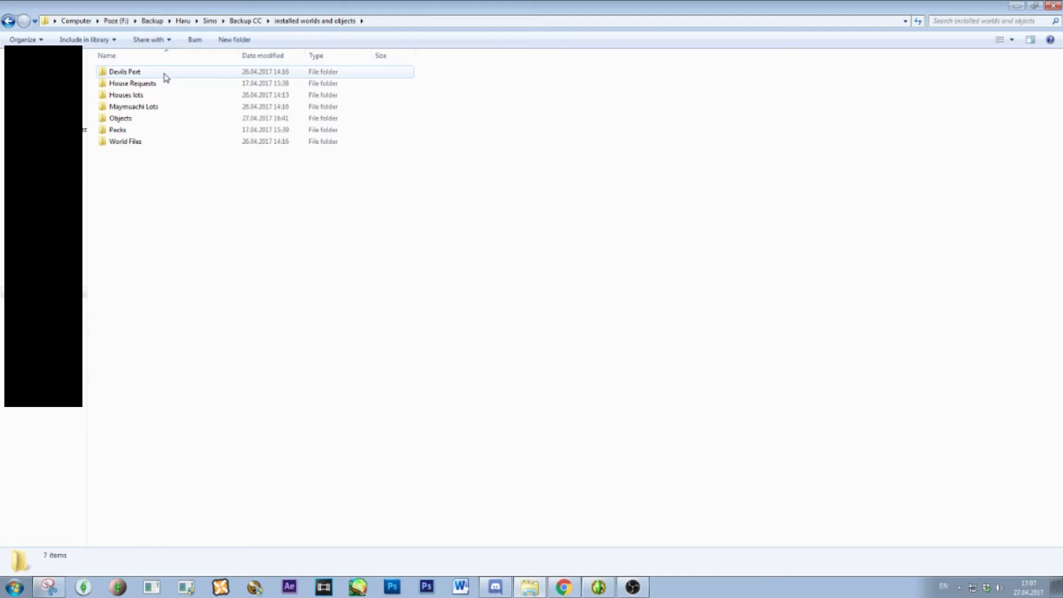
double_click(131, 119)
double_click(124, 72)
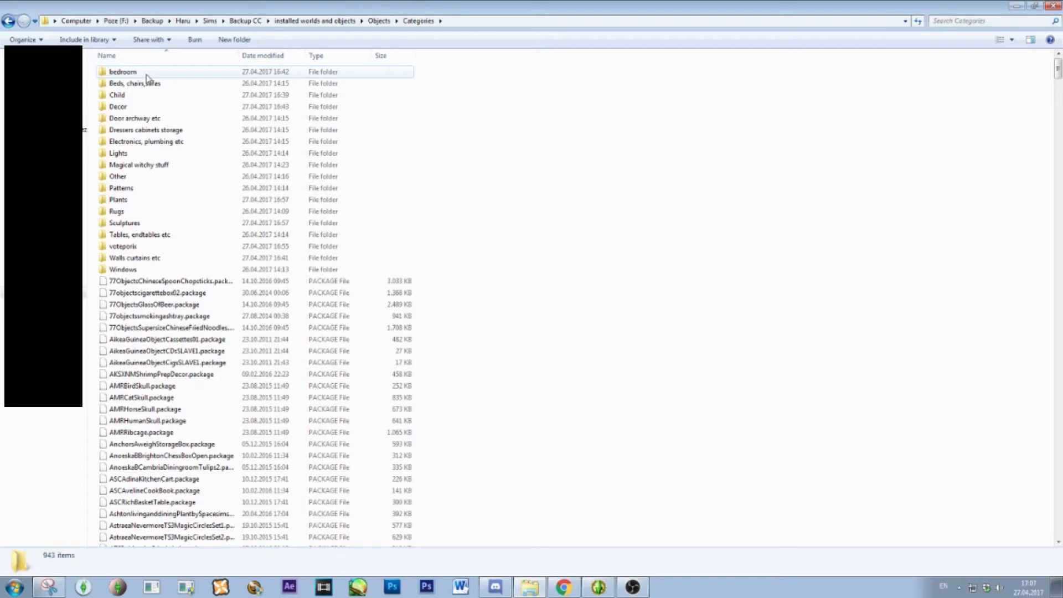
click(267, 271)
scroll(685, 253, down, 7)
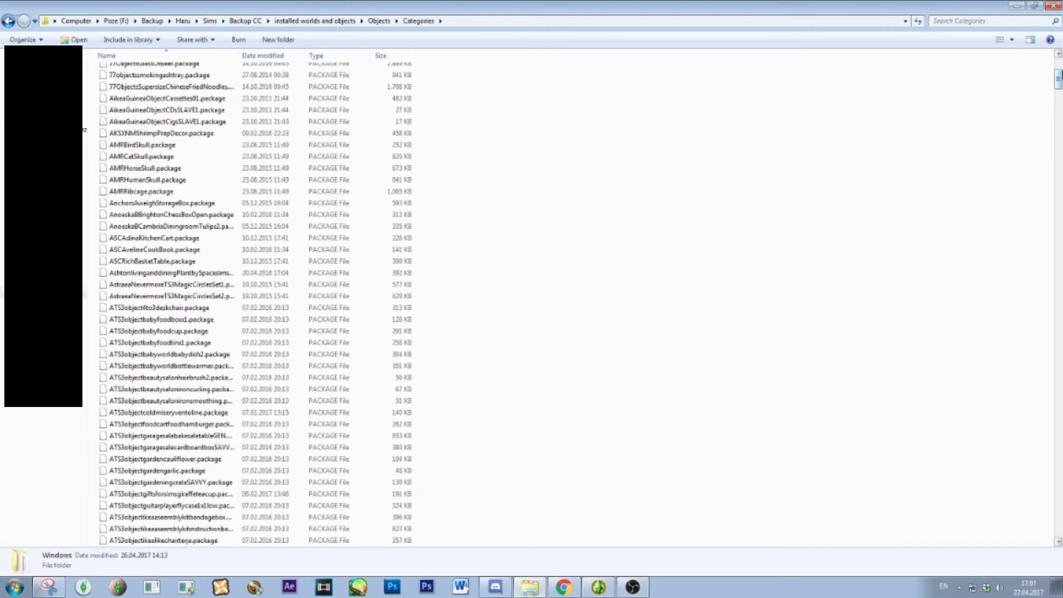
scroll(1032, 143, down, 15)
drag(1033, 143, 1059, 57)
click(981, 182)
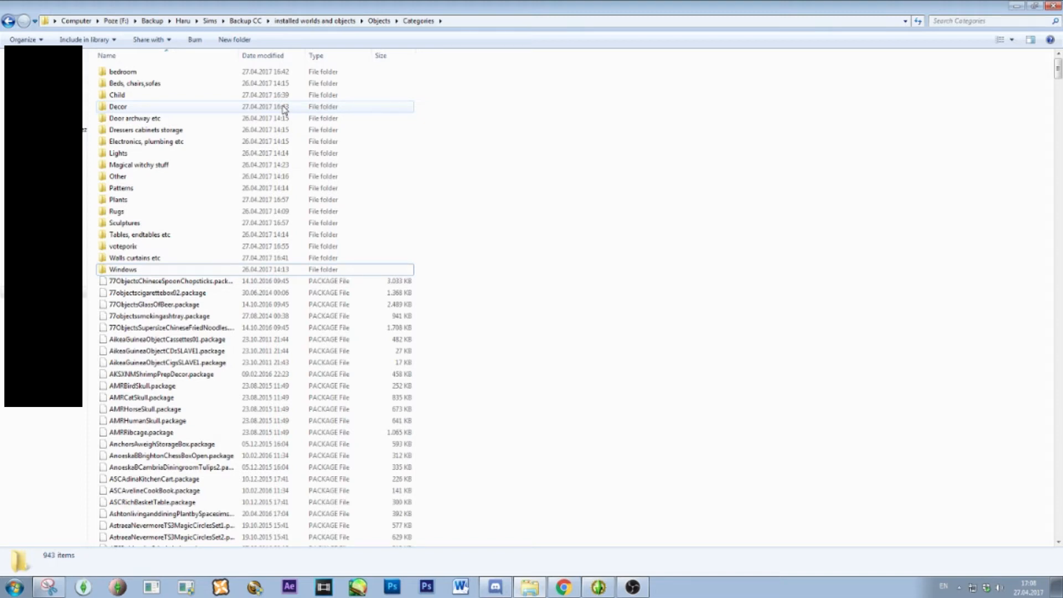
- Open the clothes folder inside Sculptures, look over its deco packages and select deco bag 2.package
click(156, 233)
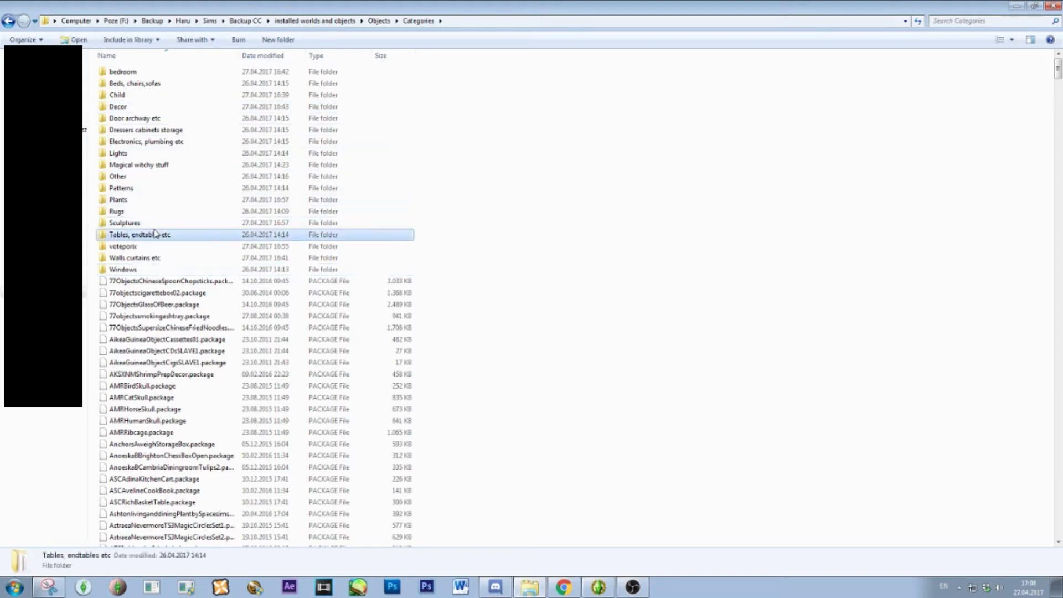
double_click(155, 223)
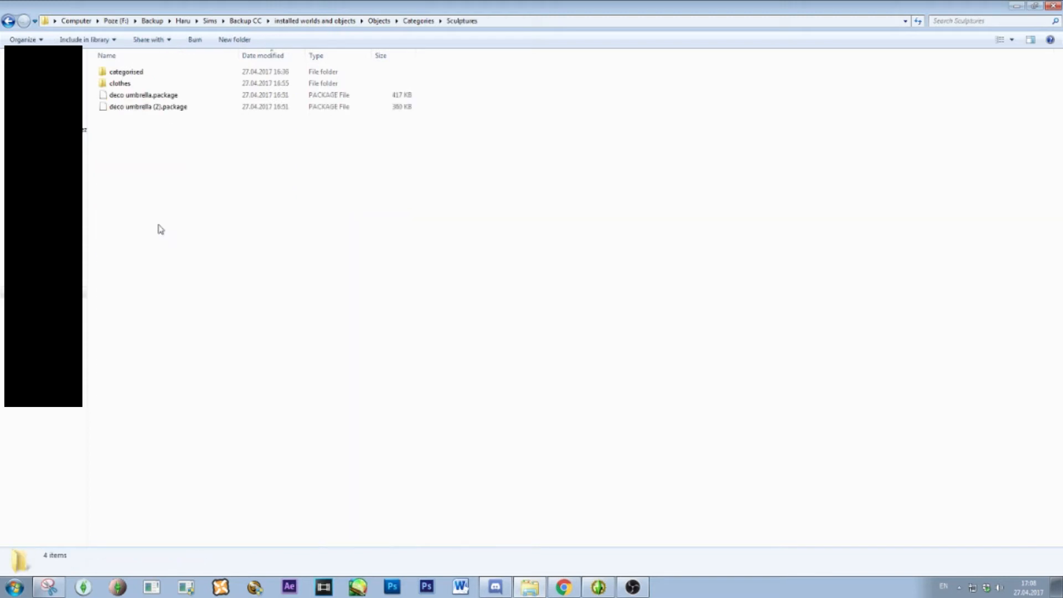
double_click(156, 84)
drag(187, 425, 269, 53)
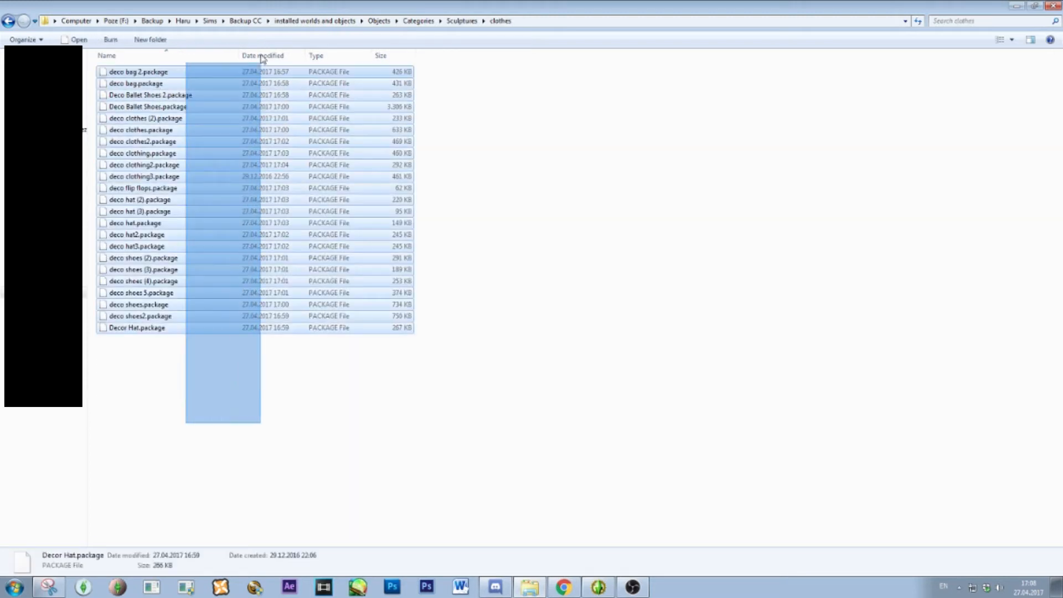
click(312, 459)
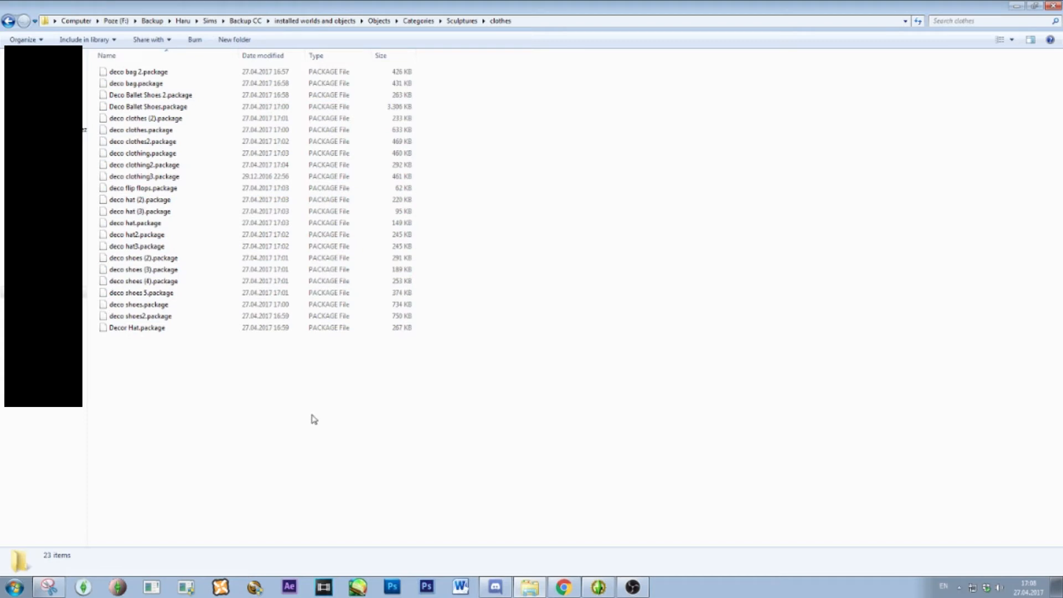
drag(313, 419, 325, 43)
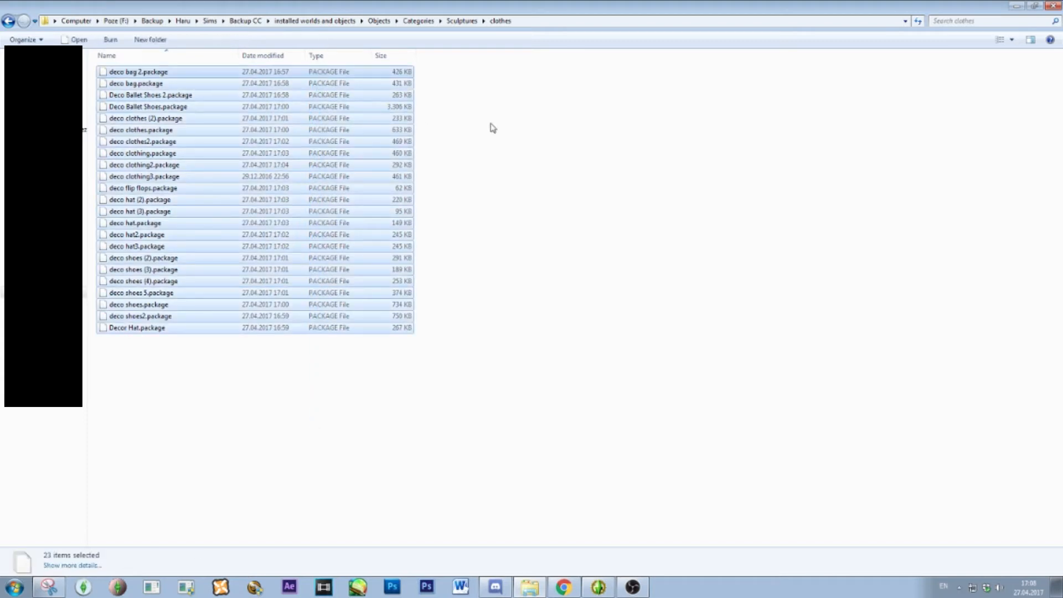
click(491, 127)
click(169, 76)
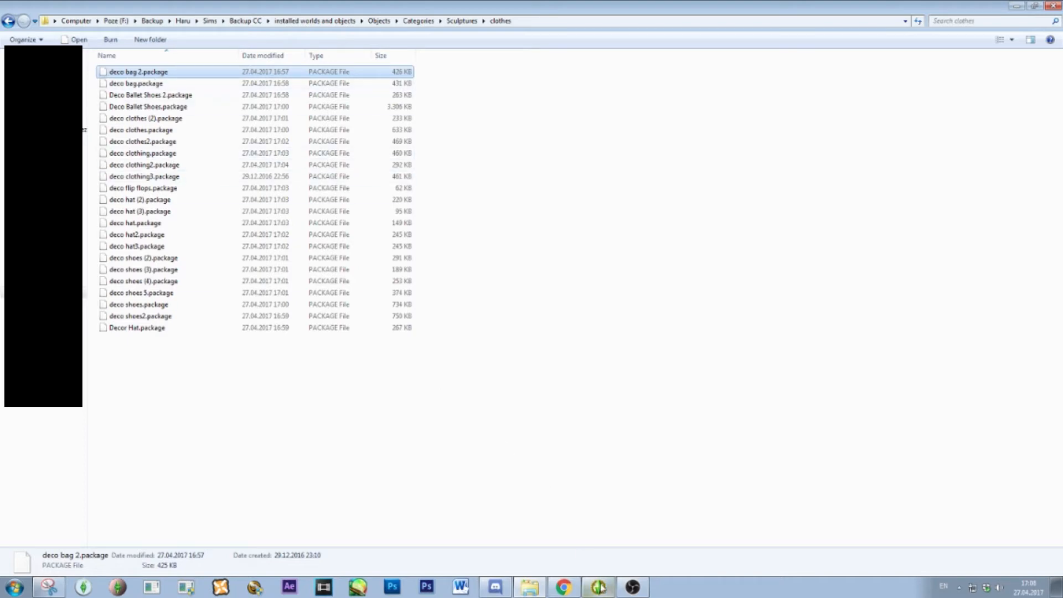
- Switch to s3pe and close the deco clothing3 package without saving its changes
click(631, 587)
click(599, 588)
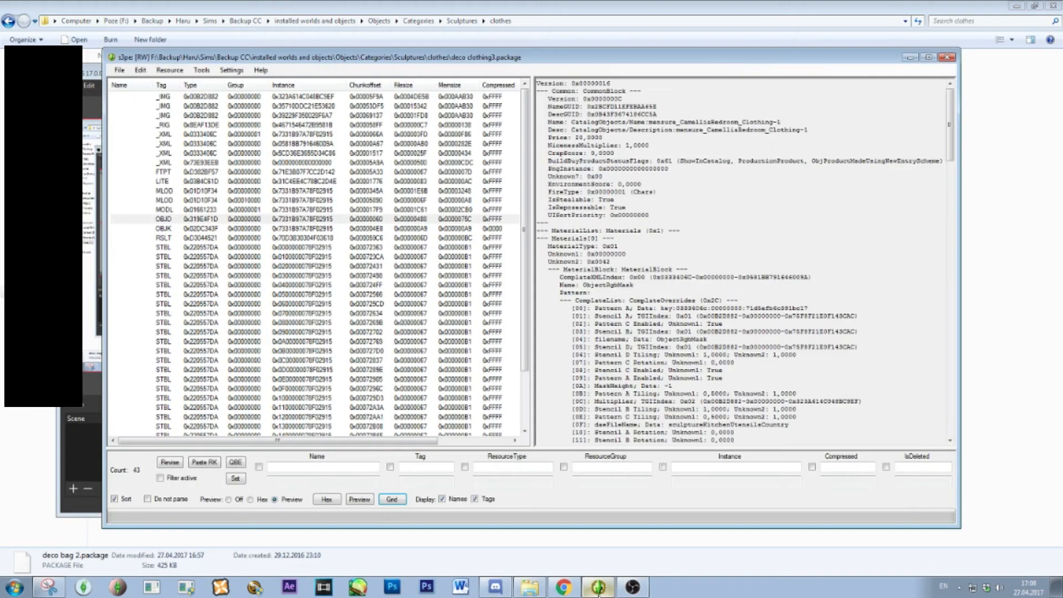
click(86, 361)
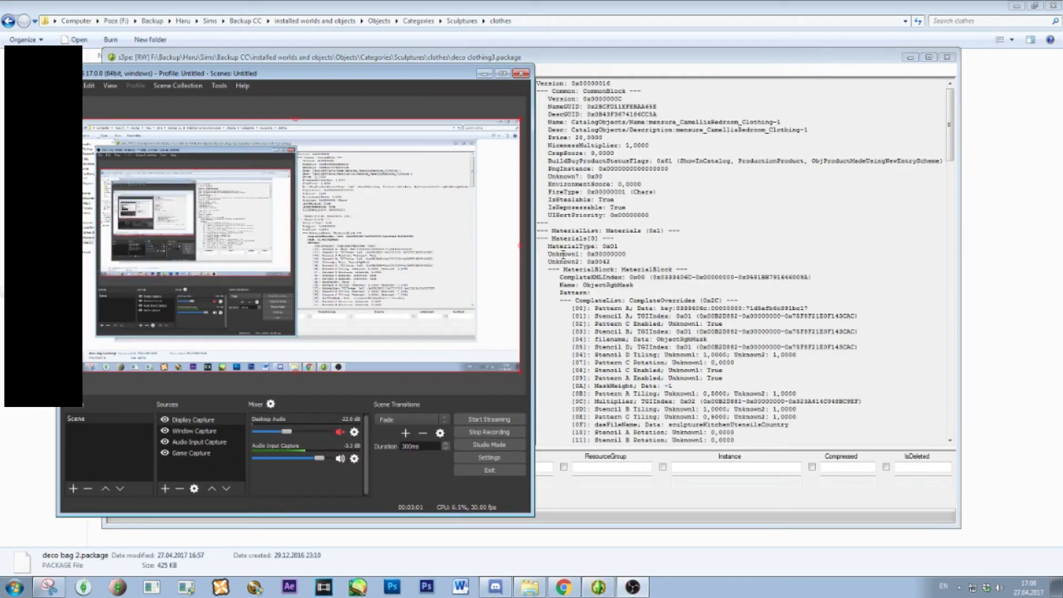
click(484, 74)
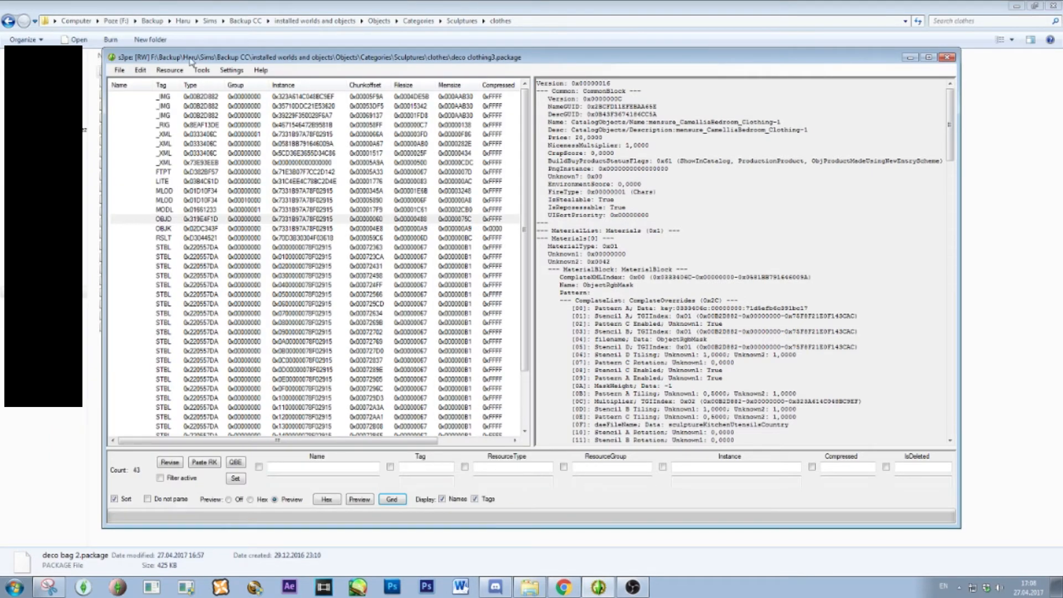
key(ctrl+w)
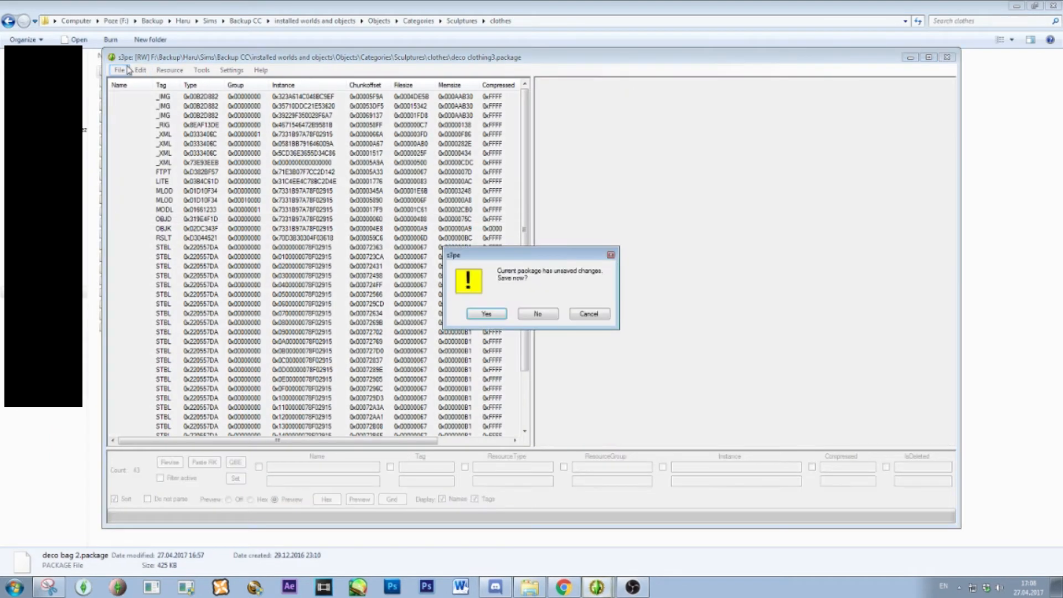
key(Right)
key(Return)
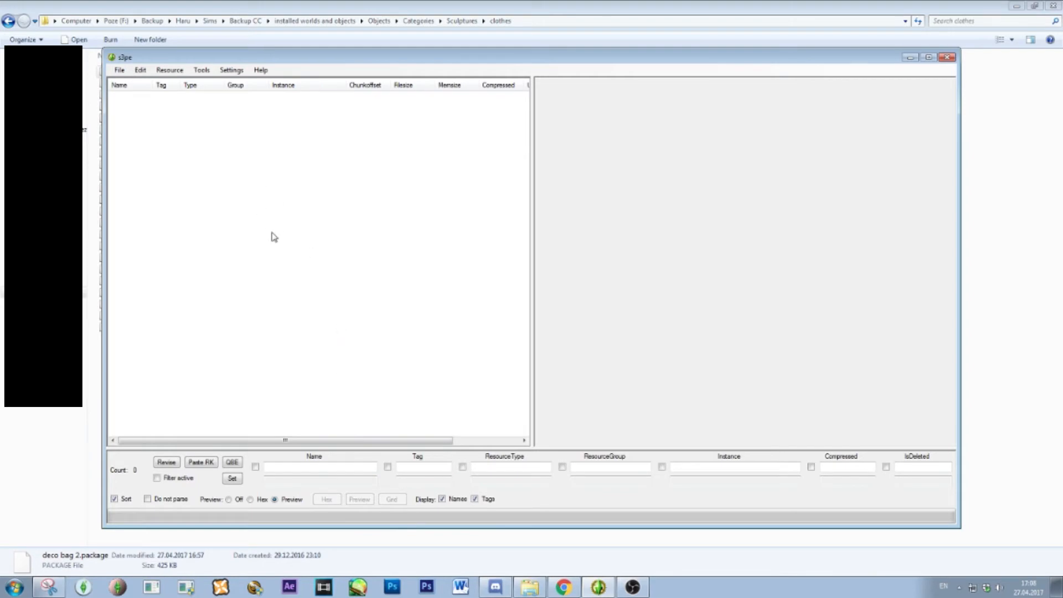
- Open deco bag.package from the clothes folder without saving the current package's unsaved changes
key(ctrl+o)
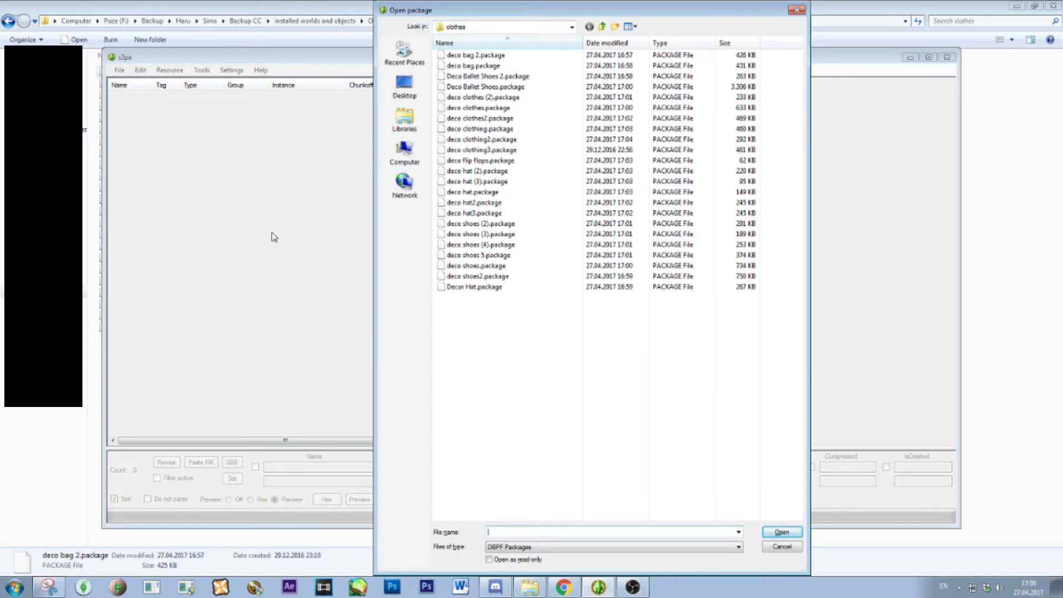
click(604, 303)
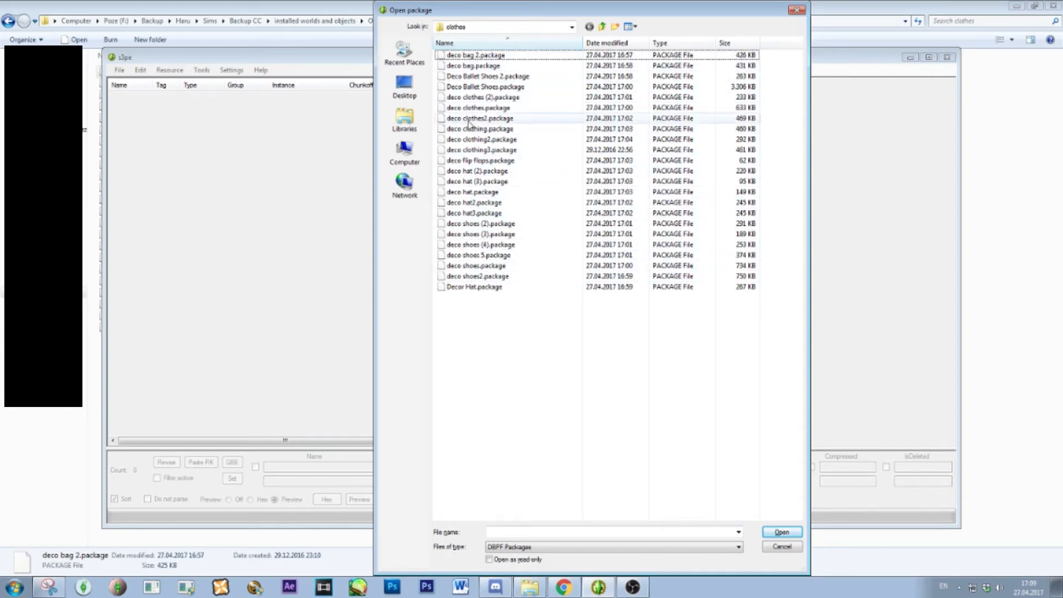
double_click(499, 71)
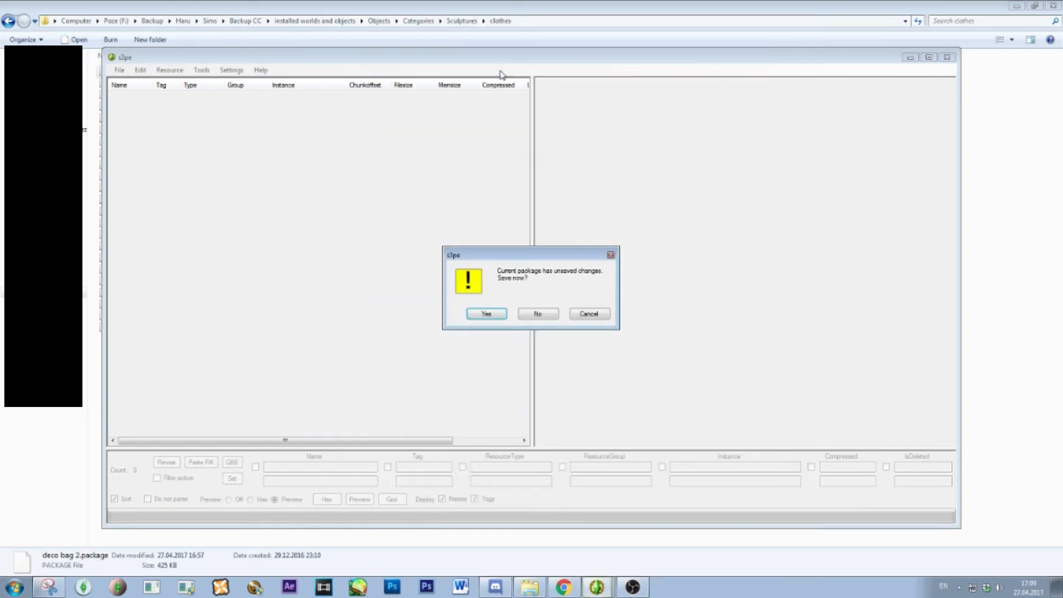
click(537, 314)
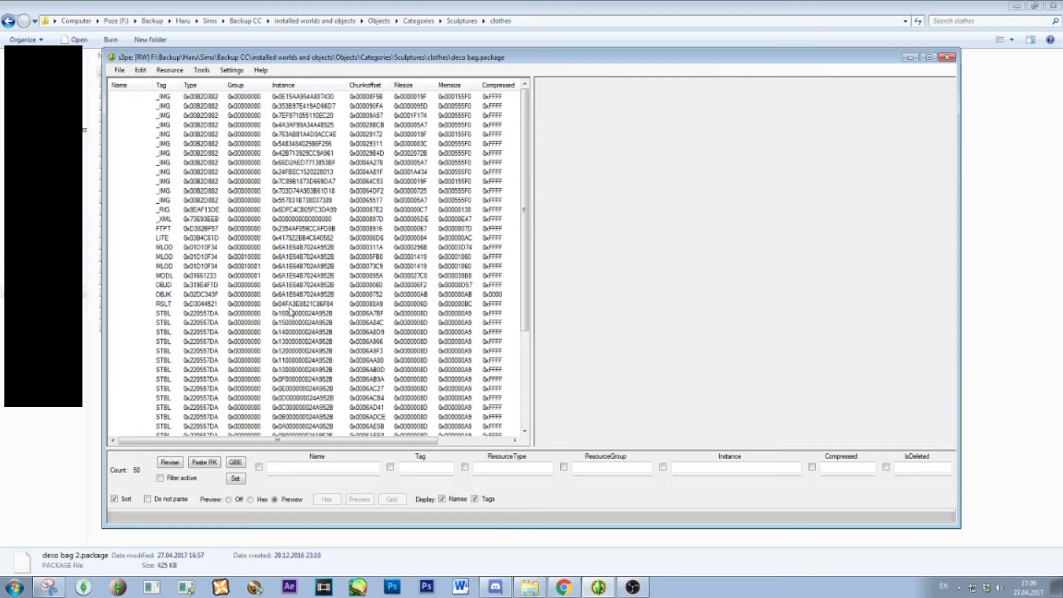
- In the OBJD resource's data grid, set the DecorSculptures flag under FunctionSubCategoryFlags to False and commit the grid
click(160, 286)
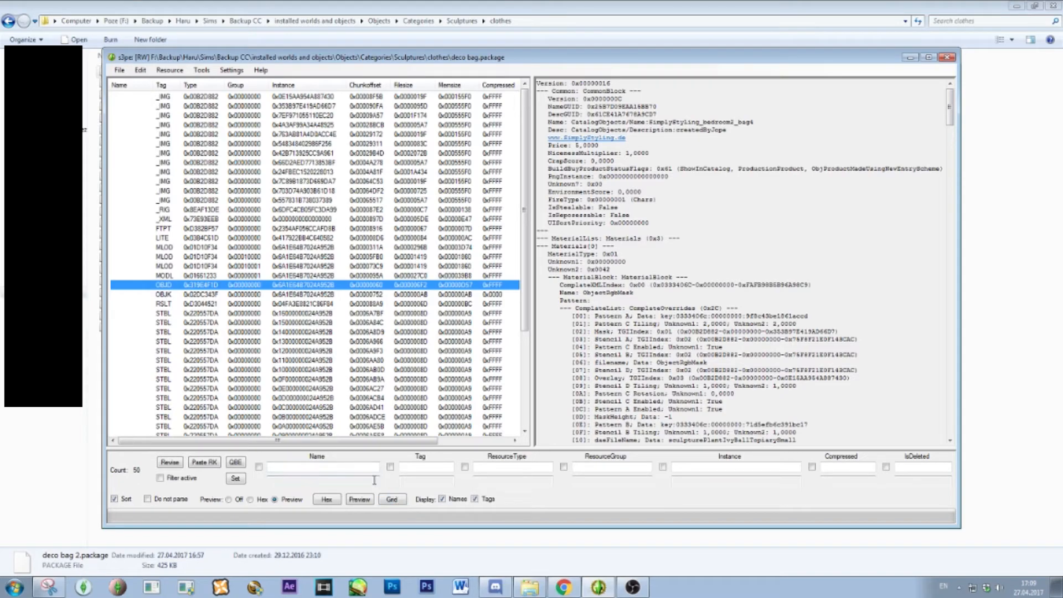
click(391, 499)
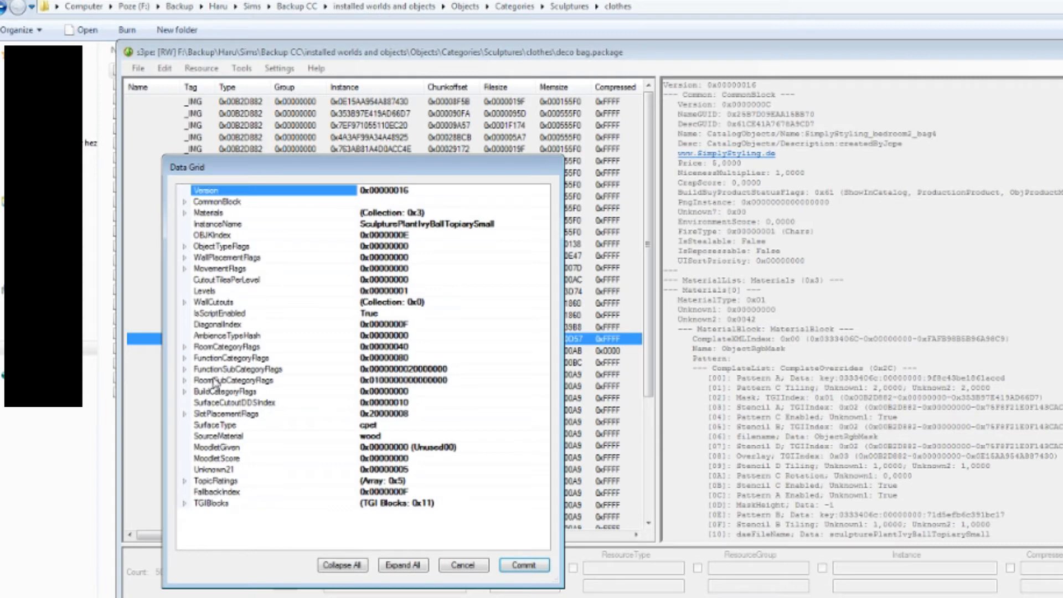
click(228, 370)
double_click(245, 369)
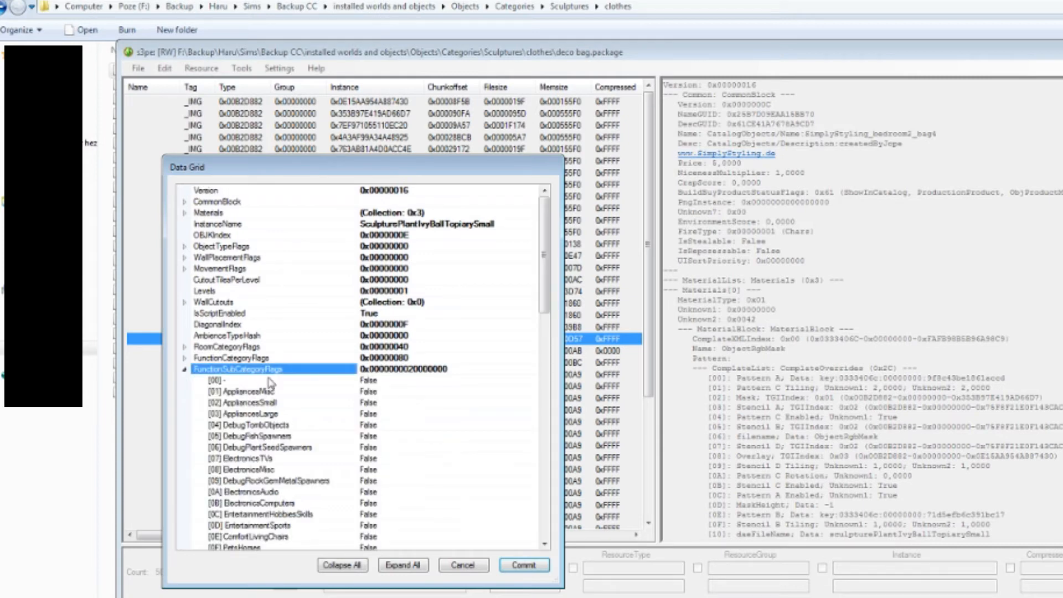
drag(545, 288, 536, 401)
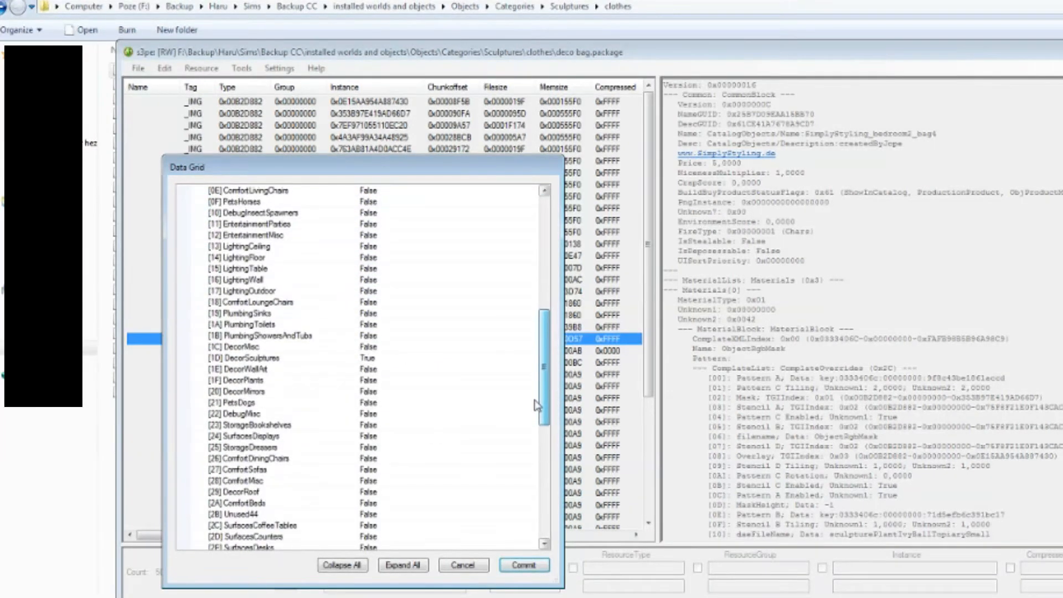
click(229, 358)
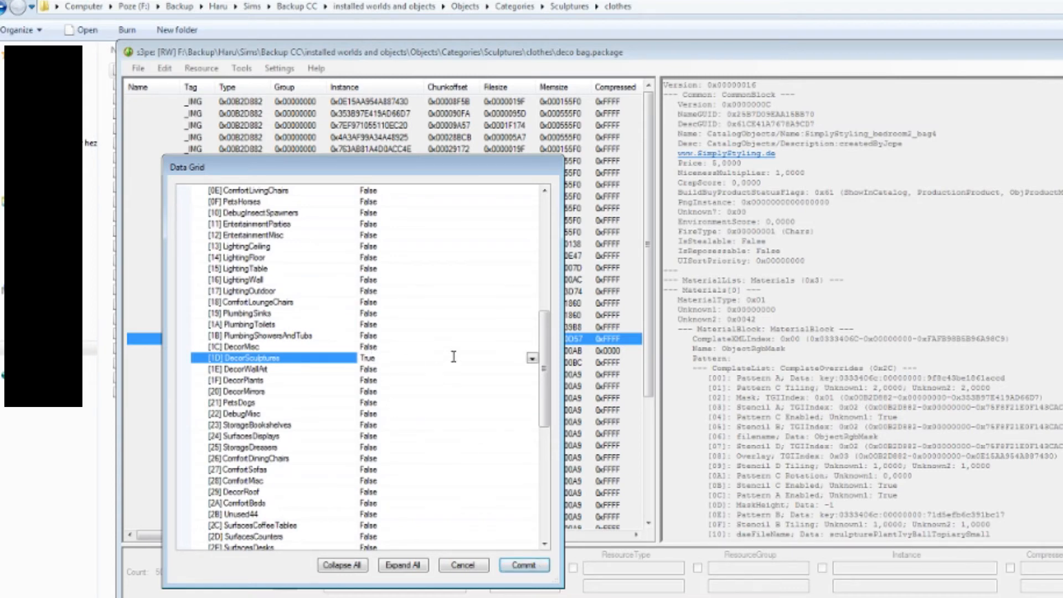
scroll(453, 356, down, 2)
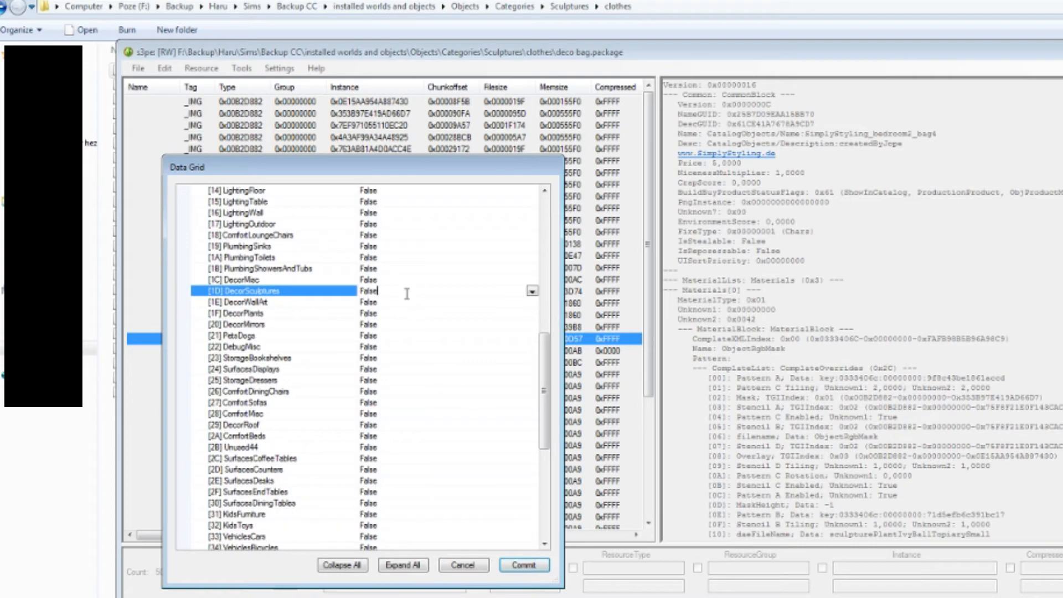
click(545, 570)
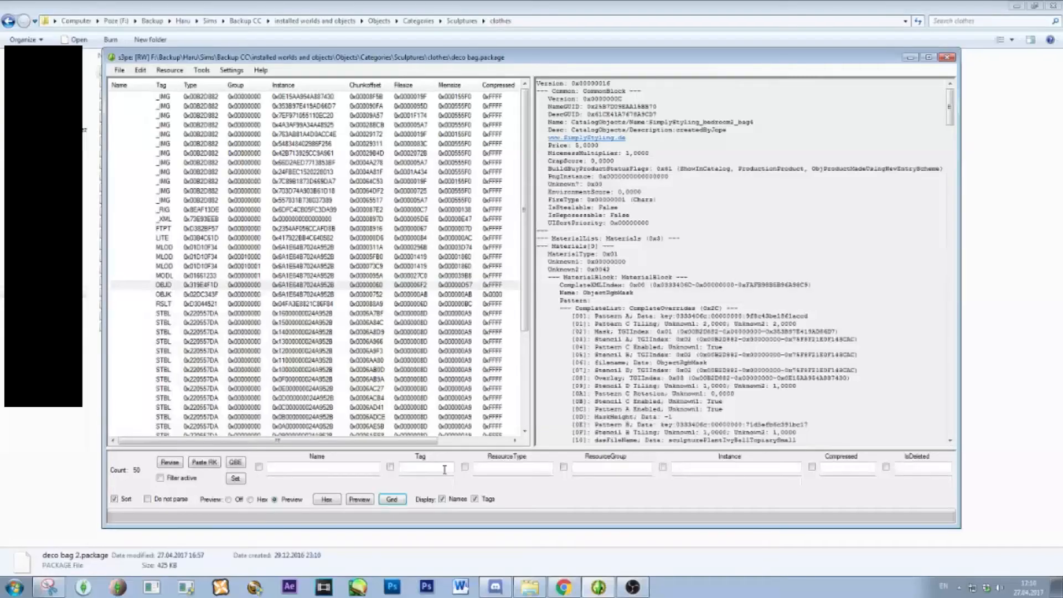
- Save the edited deco bag package and close it
click(119, 70)
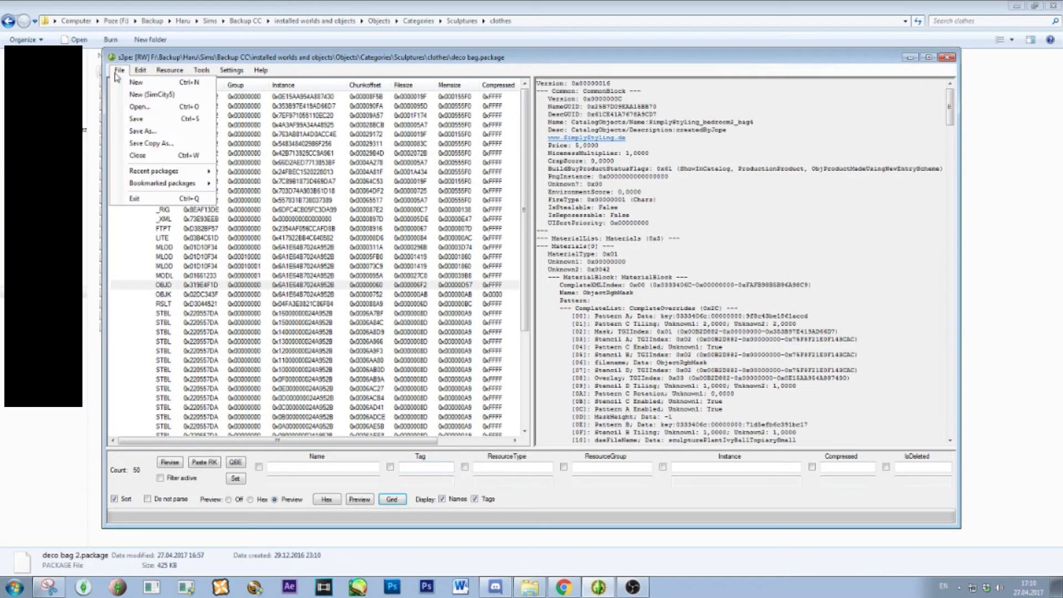
click(632, 199)
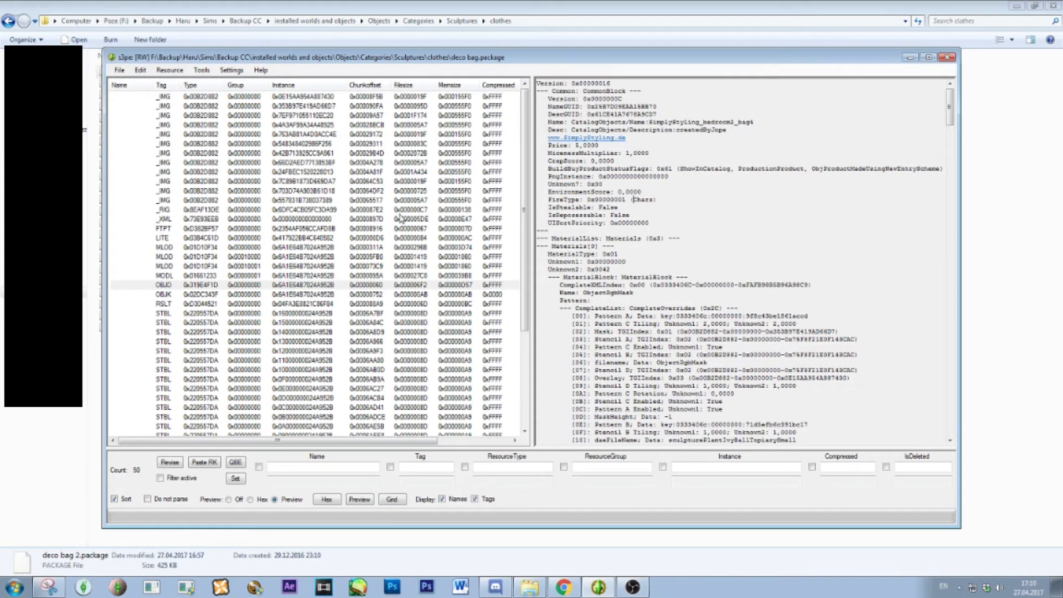
key(ctrl+s)
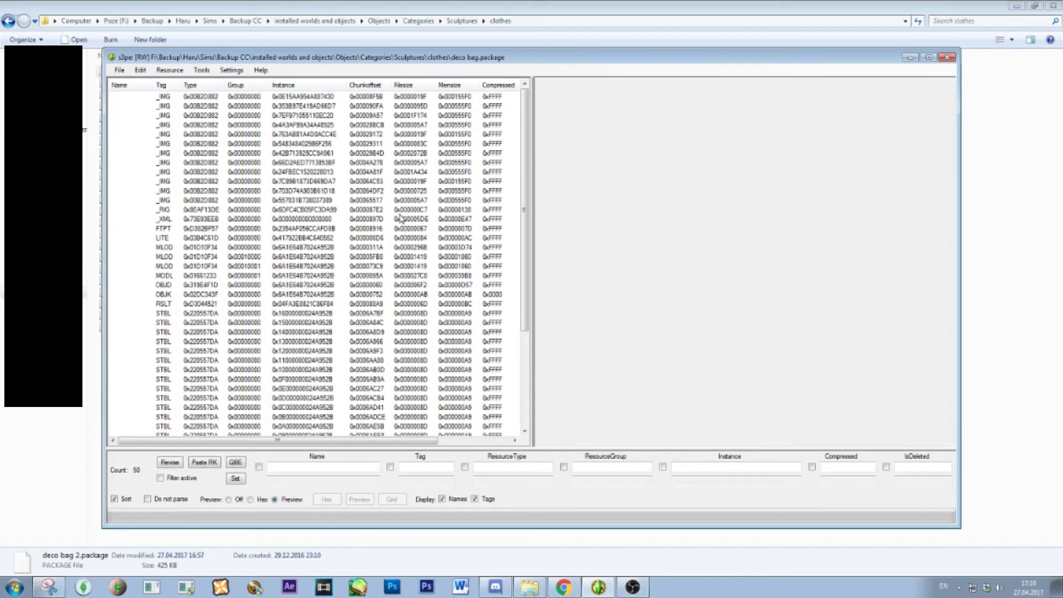
key(ctrl+w)
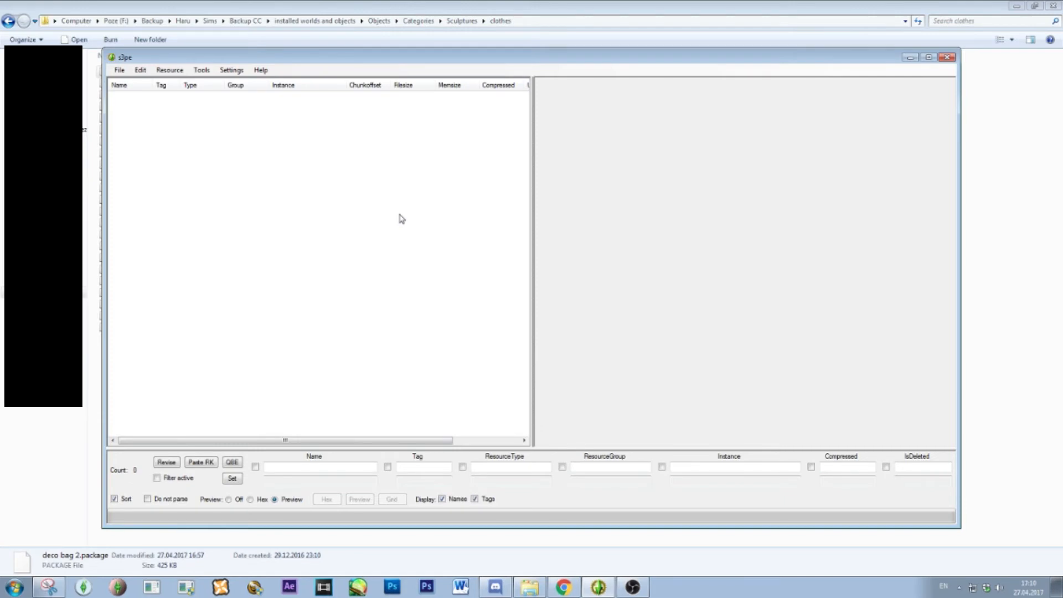
- Open deco cereals box.package from the Categories > Plants > Food folder without saving the current package's unsaved changes
key(ctrl+o)
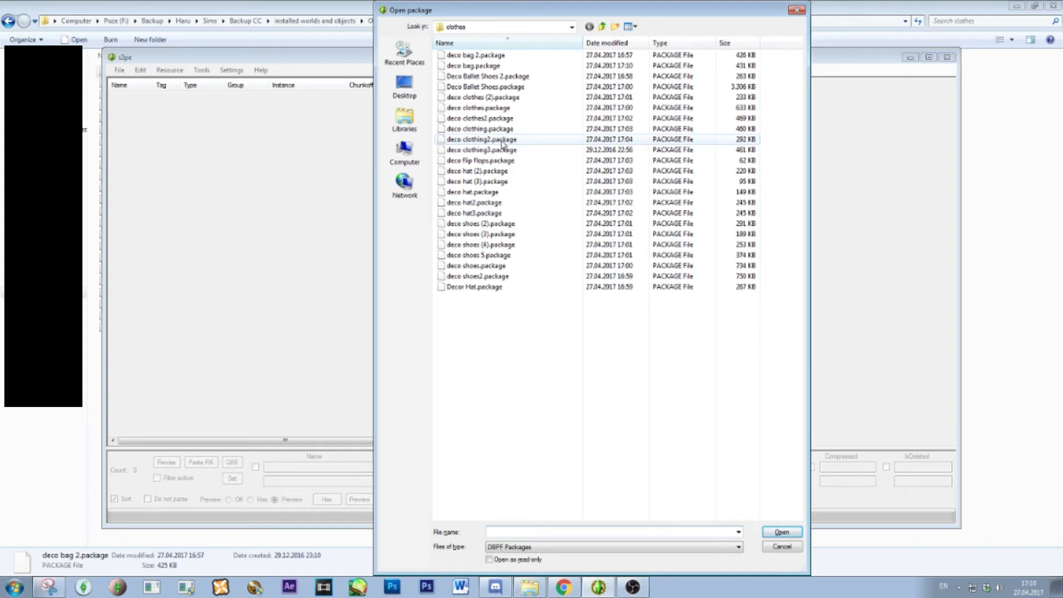
click(602, 27)
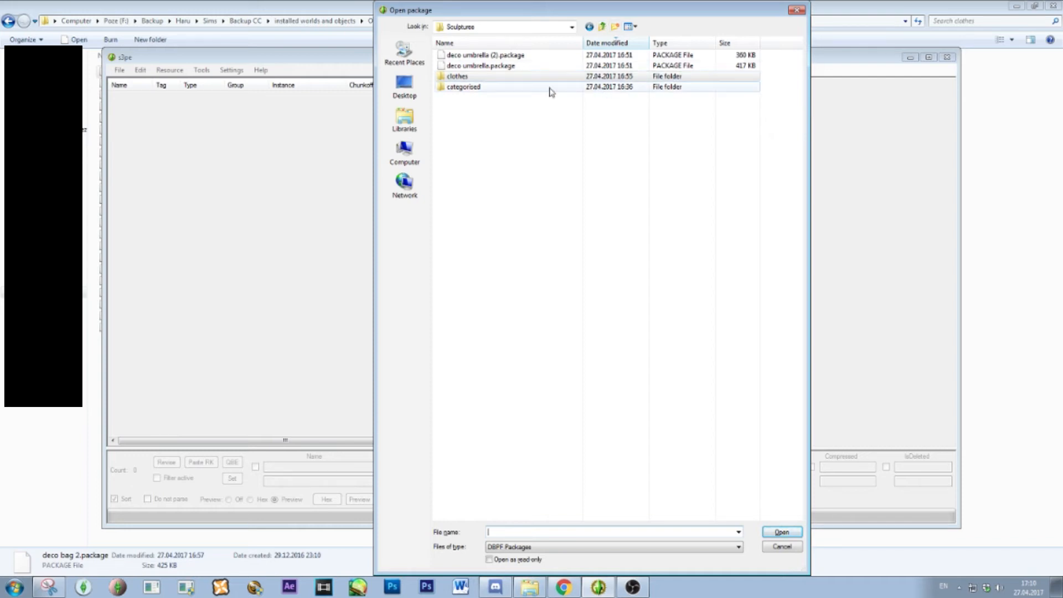
click(602, 27)
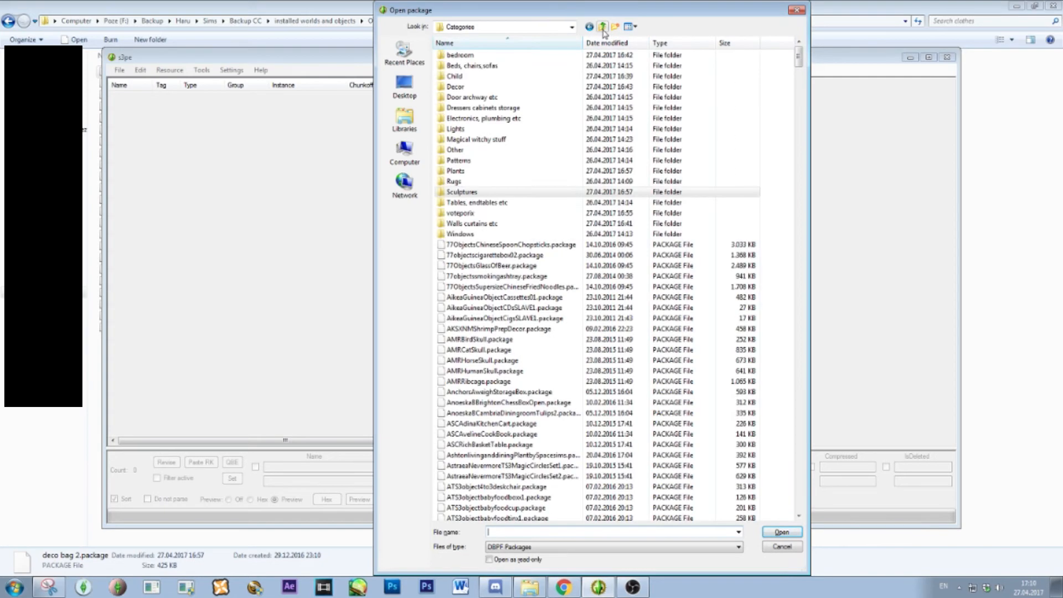
double_click(505, 172)
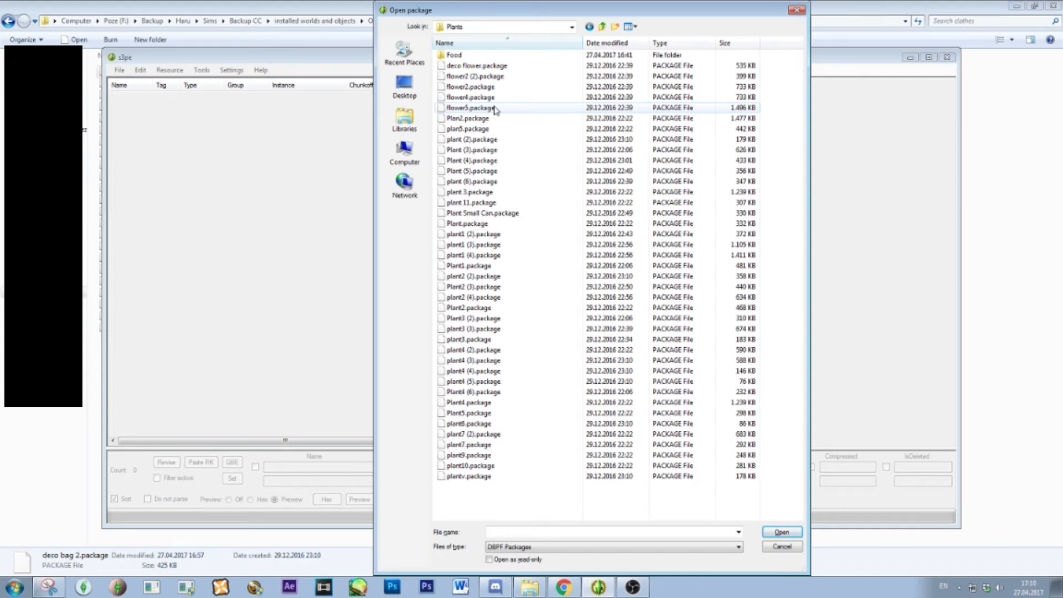
click(496, 56)
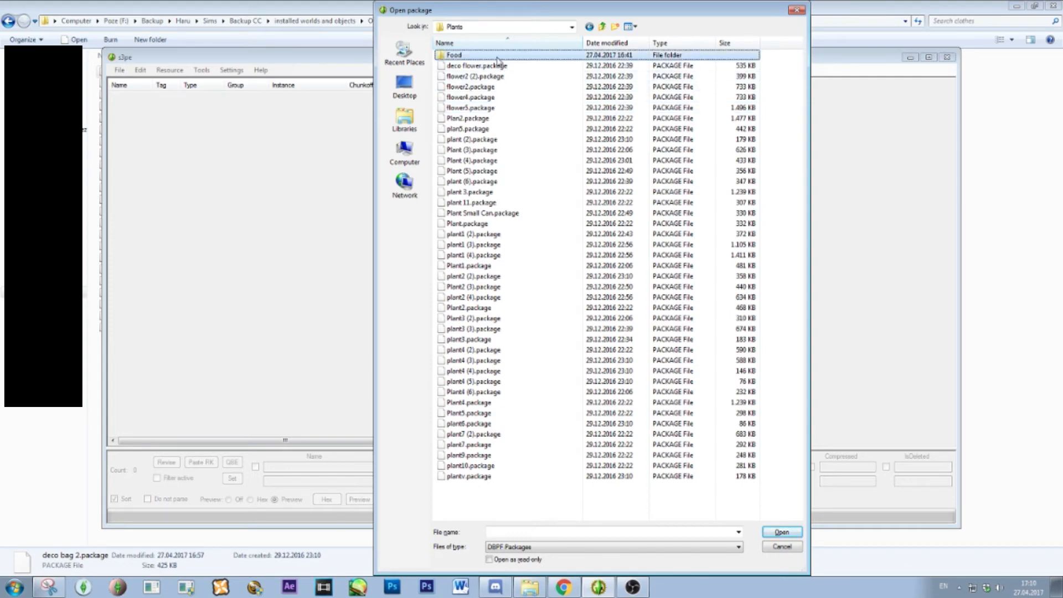
double_click(497, 56)
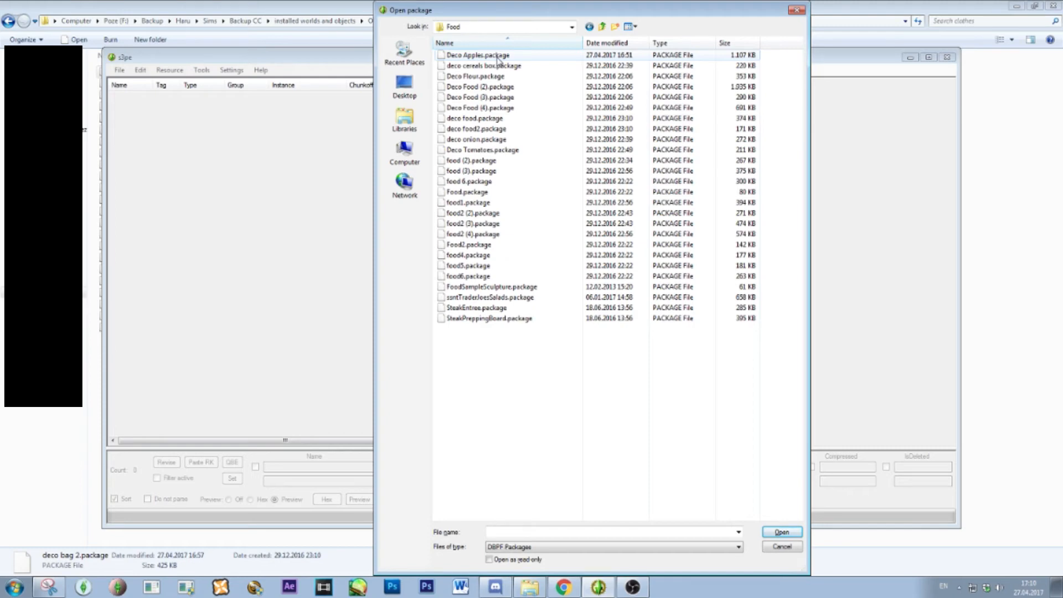
click(489, 66)
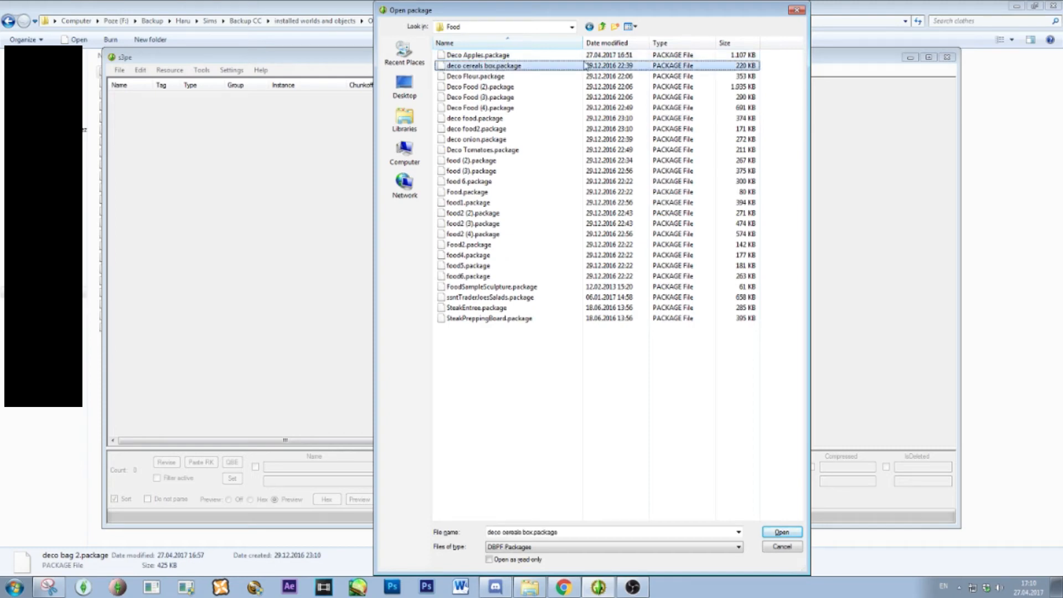
double_click(615, 68)
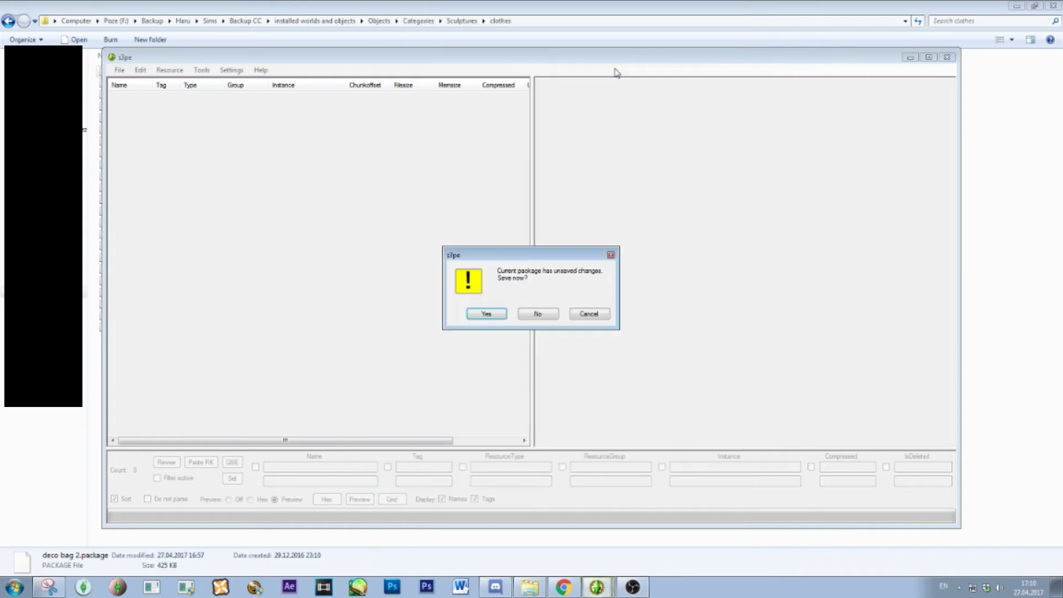
click(535, 313)
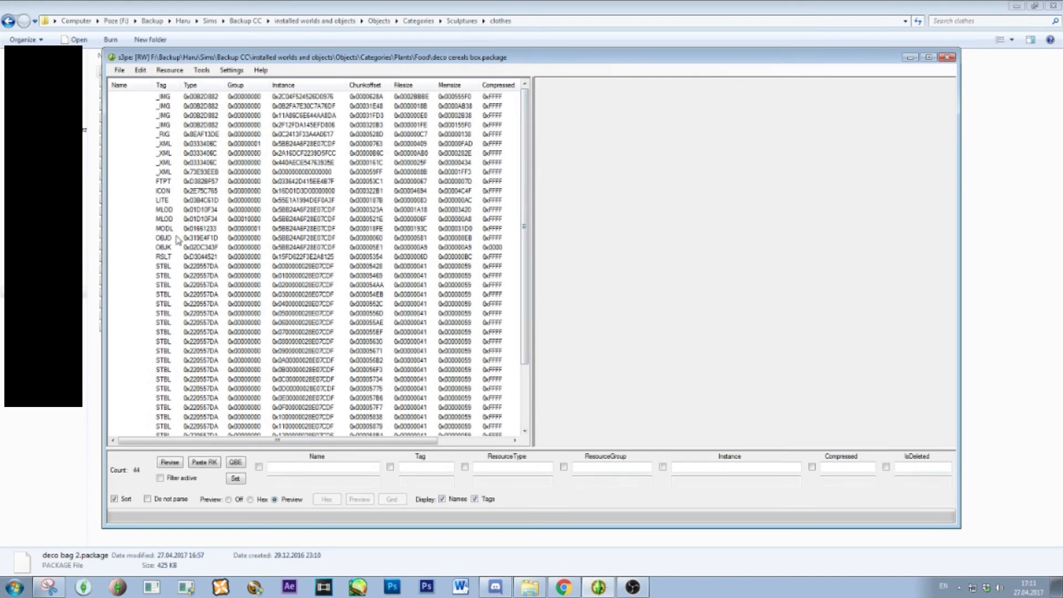
- In the cereals box OBJD data grid, set the DecorMisc flag under FunctionSubCategoryFlags to False
click(169, 238)
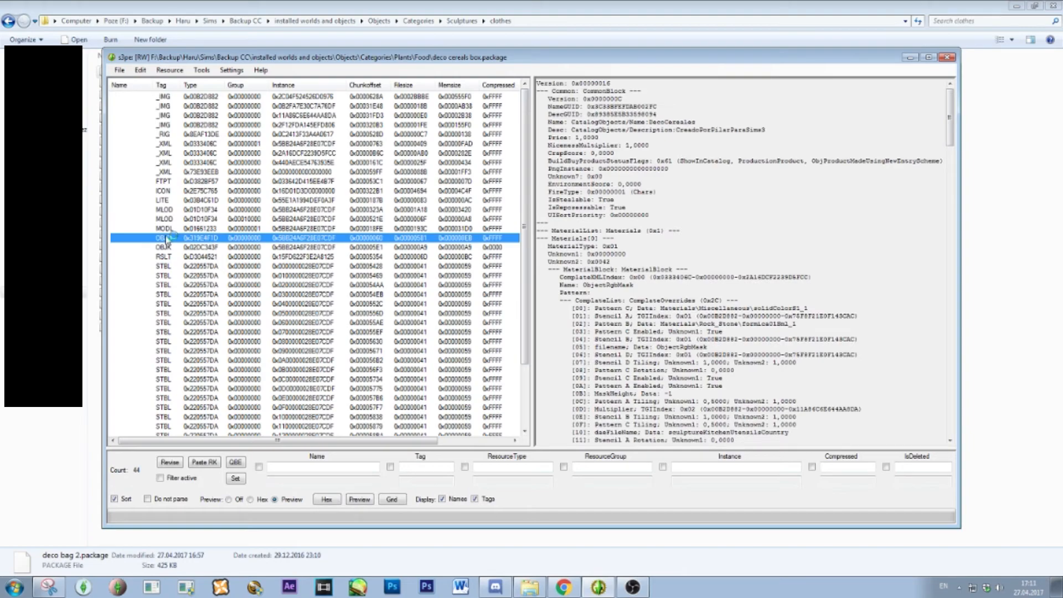
click(392, 499)
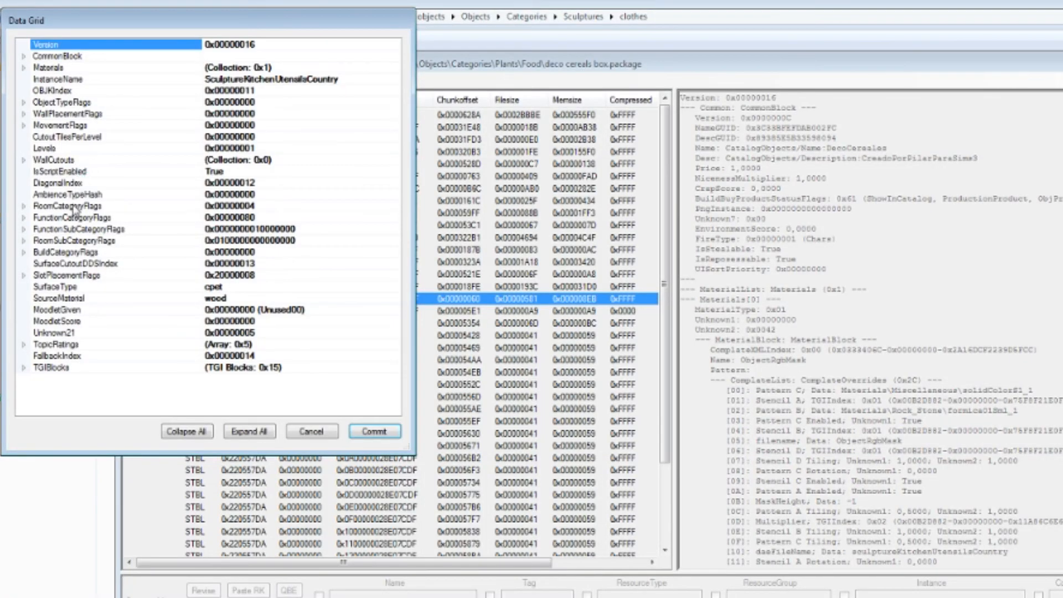
click(87, 230)
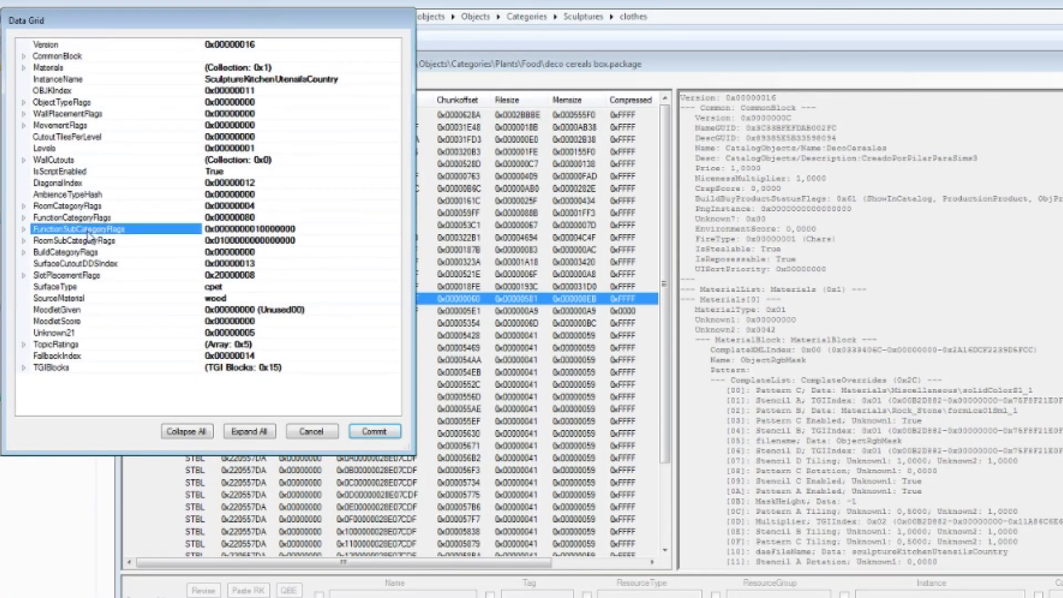
double_click(87, 233)
scroll(396, 143, down, 1)
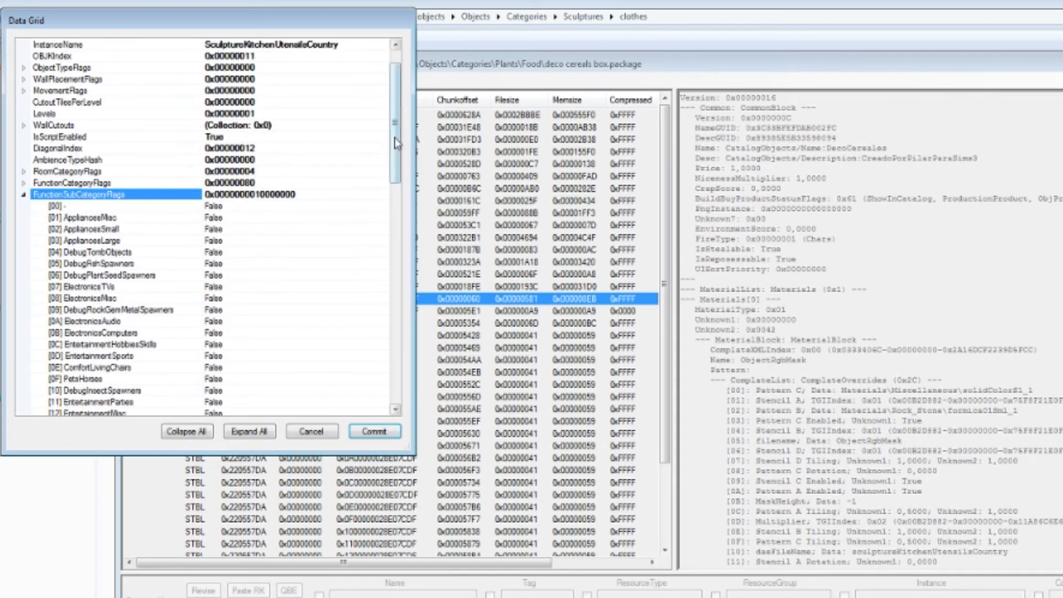
scroll(396, 143, down, 10)
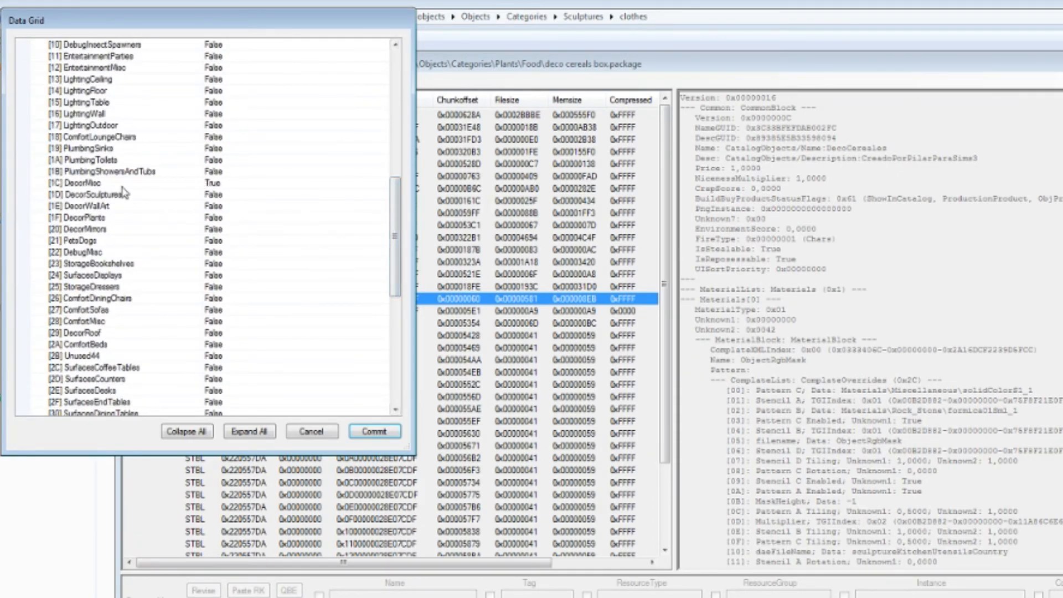
click(123, 187)
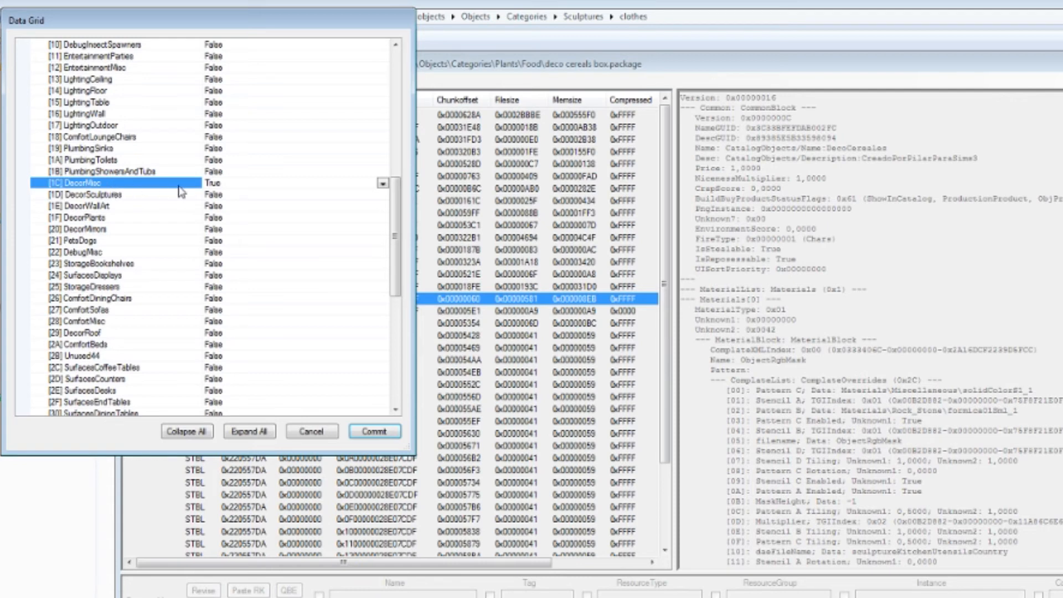
click(231, 183)
double_click(231, 182)
click(233, 195)
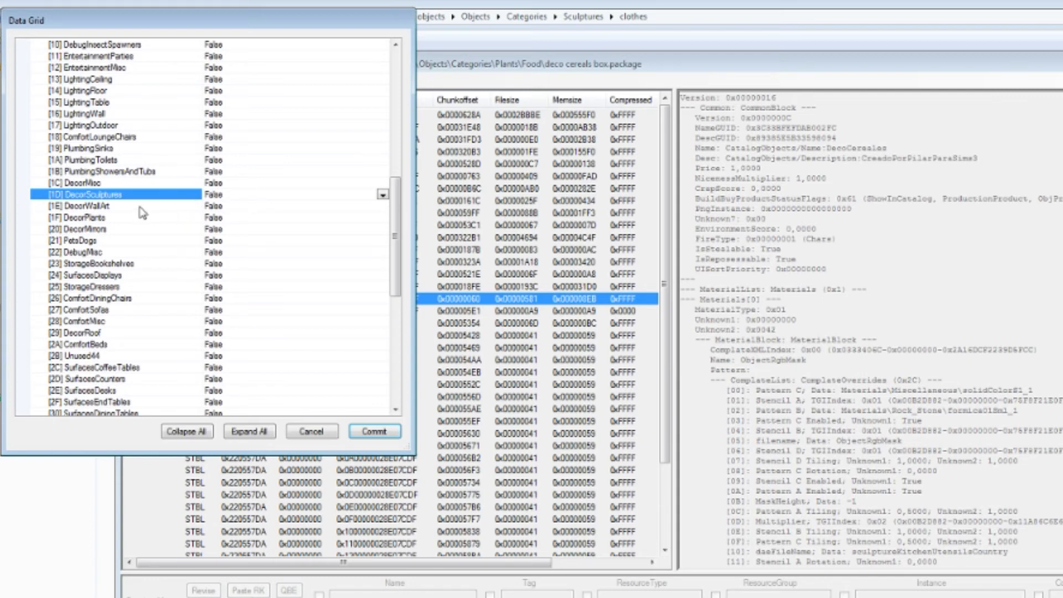
- Toggle the DecorPlants function subcategory flag and commit the data grid
click(90, 220)
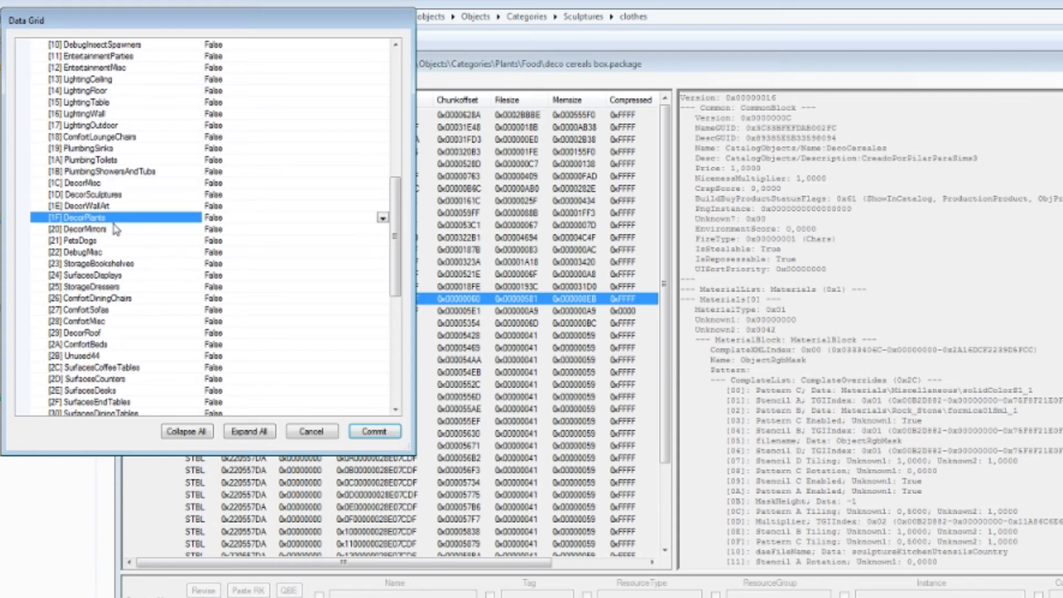
double_click(230, 220)
click(377, 431)
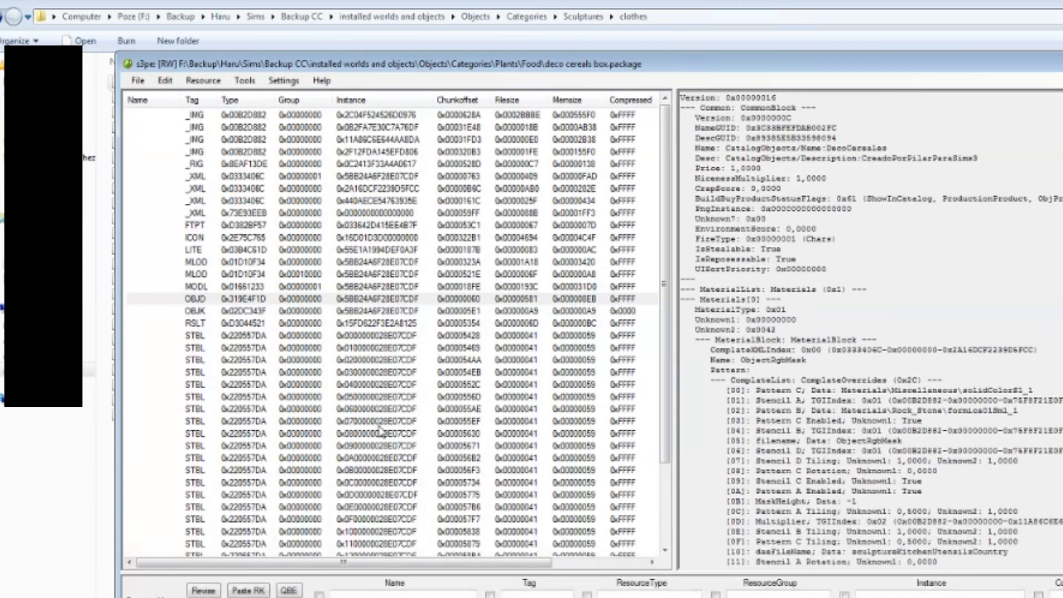
- Save deco cereals box.package and open Deco Flour.package from the same Food folder, declining to save any remaining unsaved changes
key(ctrl+o)
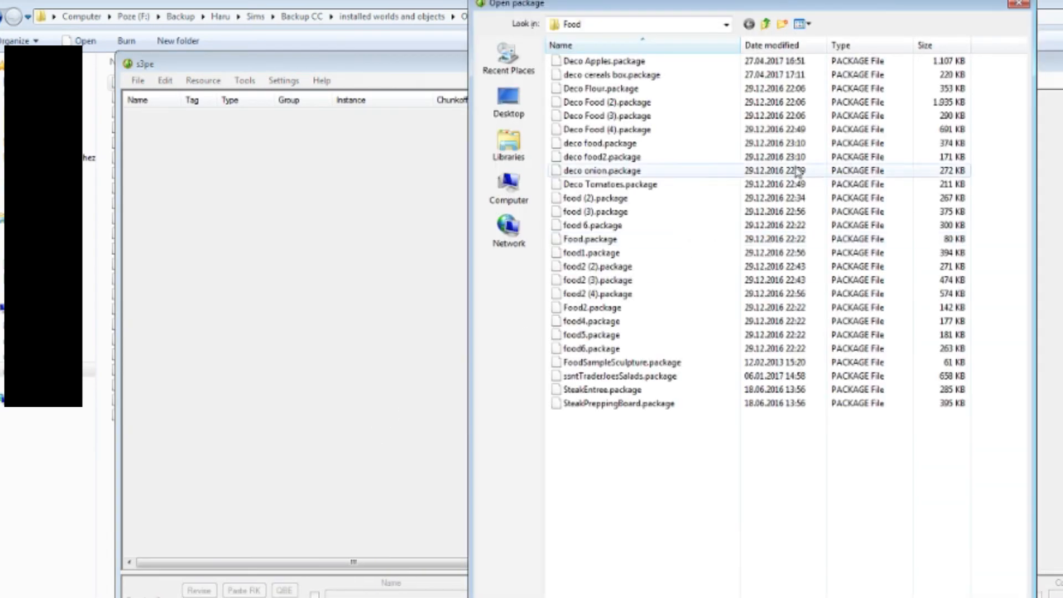
double_click(826, 90)
click(681, 397)
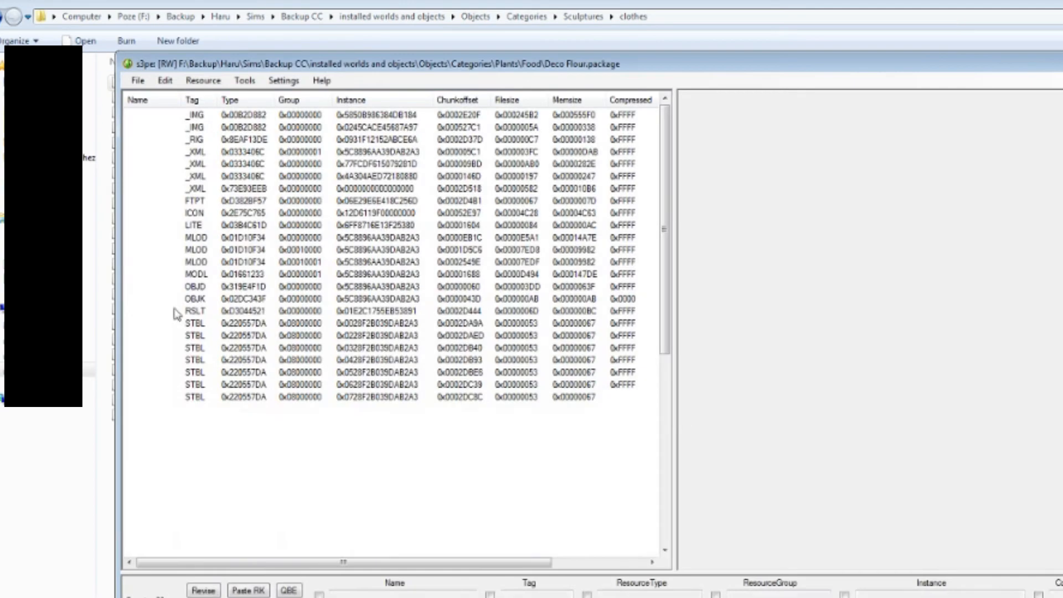
- In the Deco Flour OBJD data grid, set the DecorSculptures function subcategory flag to False, toggle DecorPlants and commit
click(192, 288)
click(471, 596)
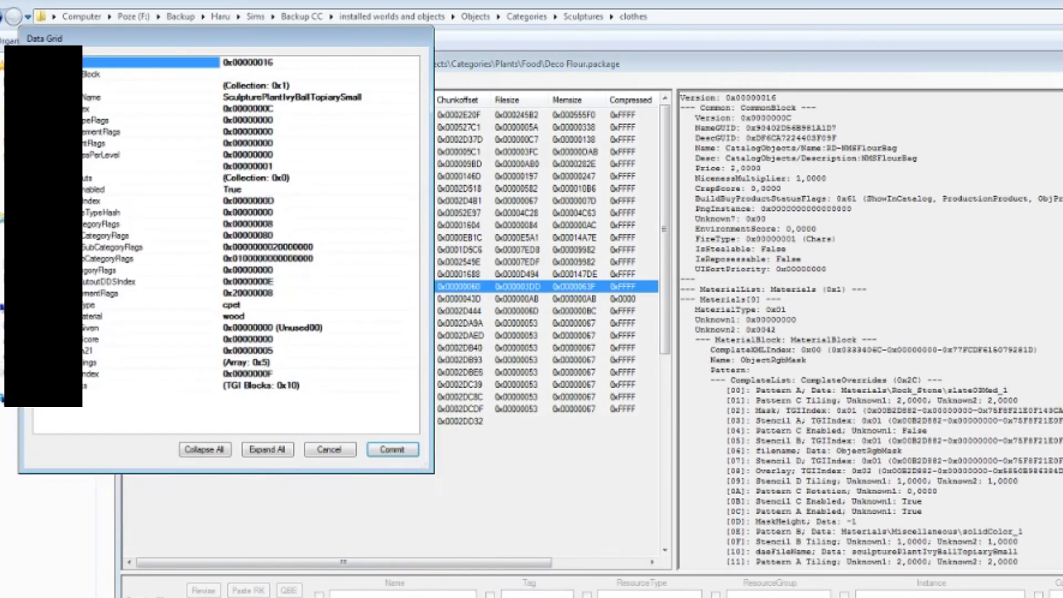
double_click(107, 243)
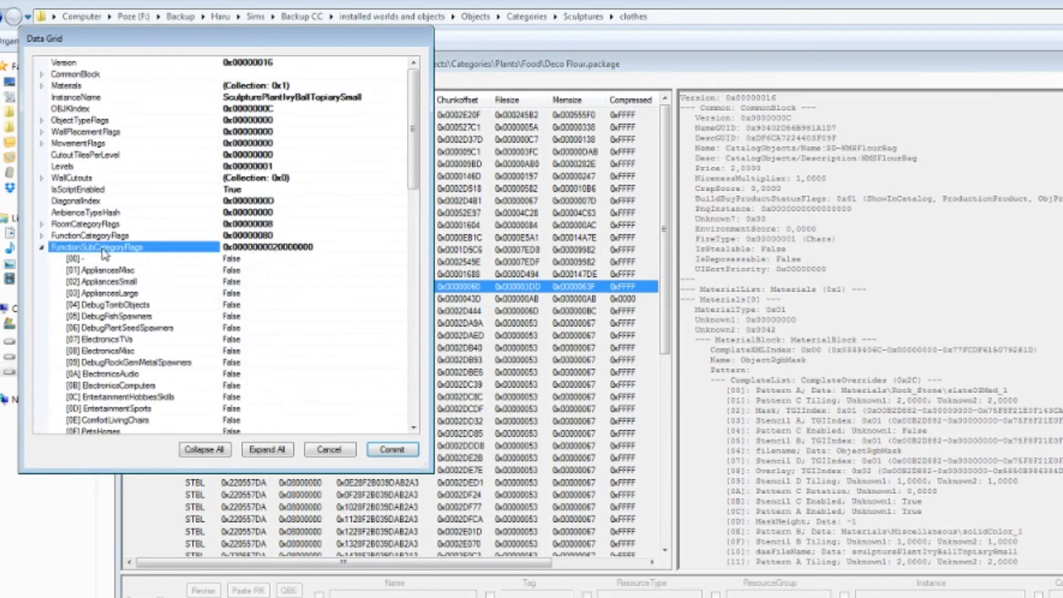
scroll(230, 329, down, 7)
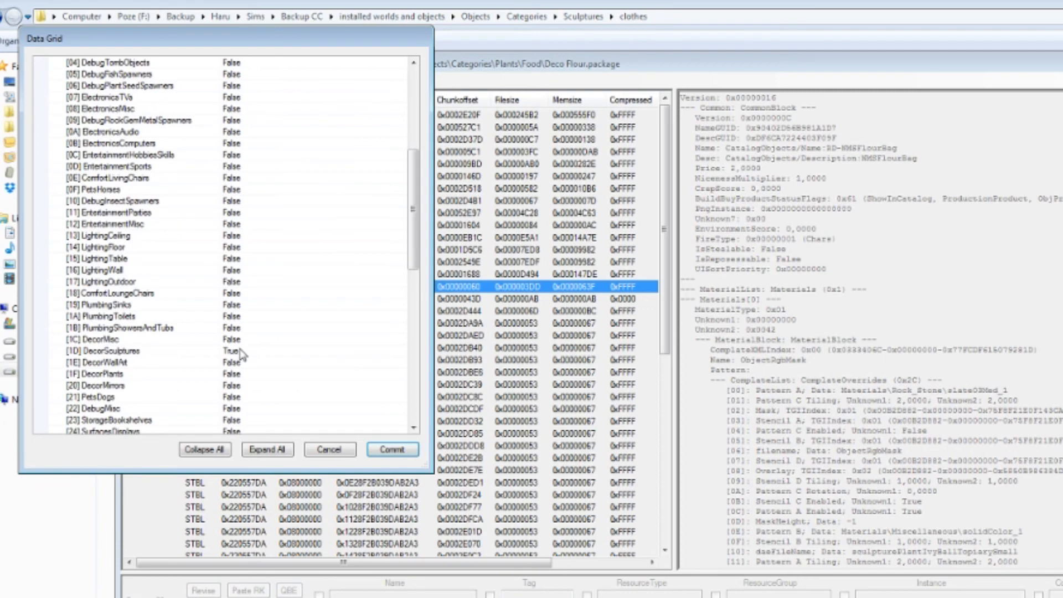
double_click(238, 351)
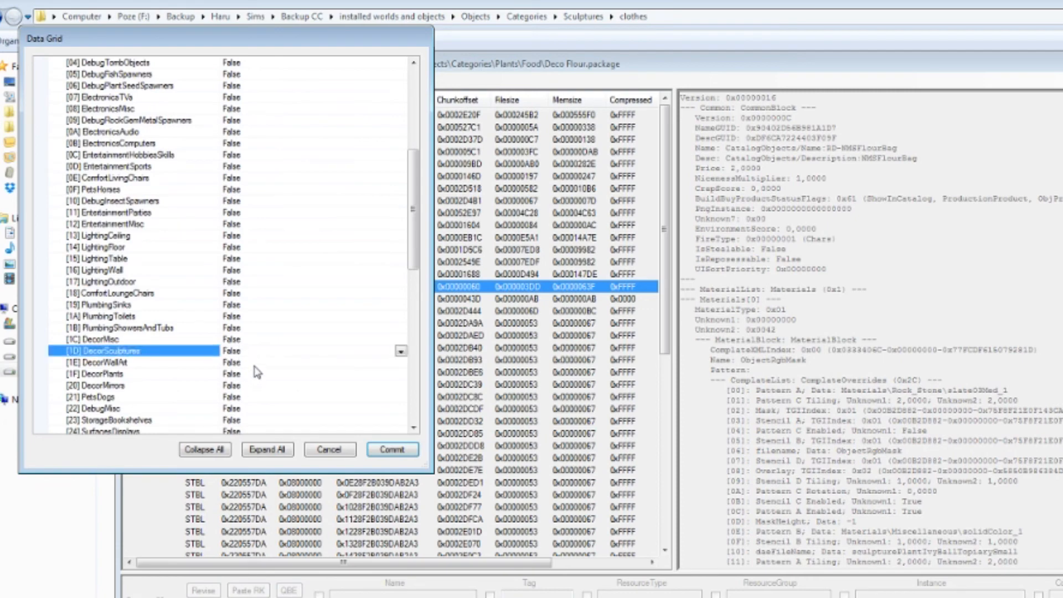
double_click(257, 372)
click(391, 450)
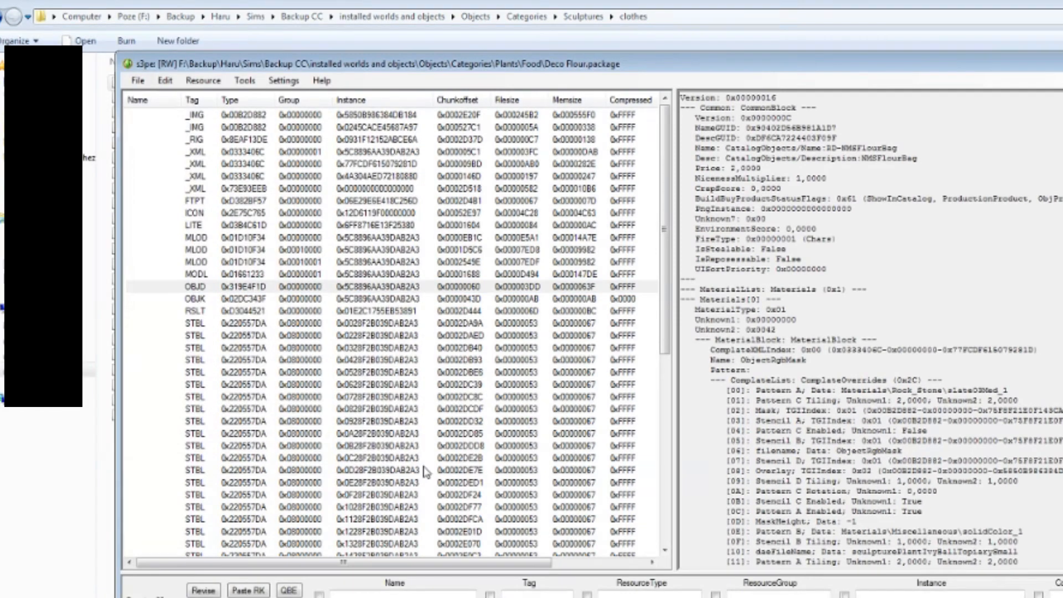
- Save and close Deco Flour.package, and open Deco Food (2).package from the Food folder, declining to save remaining changes
key(ctrl+s)
key(ctrl+w)
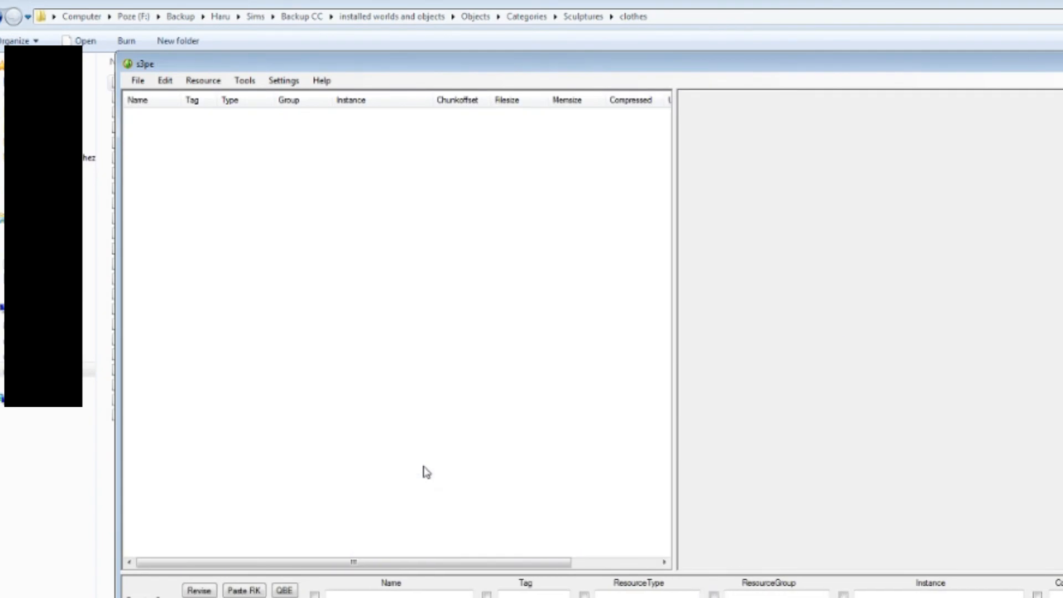
key(ctrl+o)
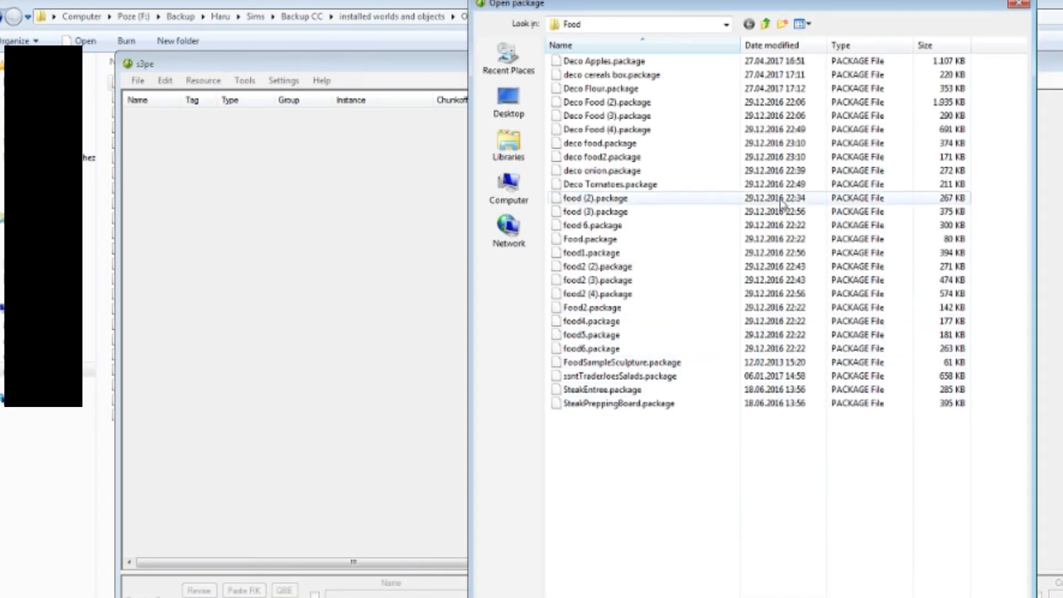
double_click(786, 102)
click(682, 397)
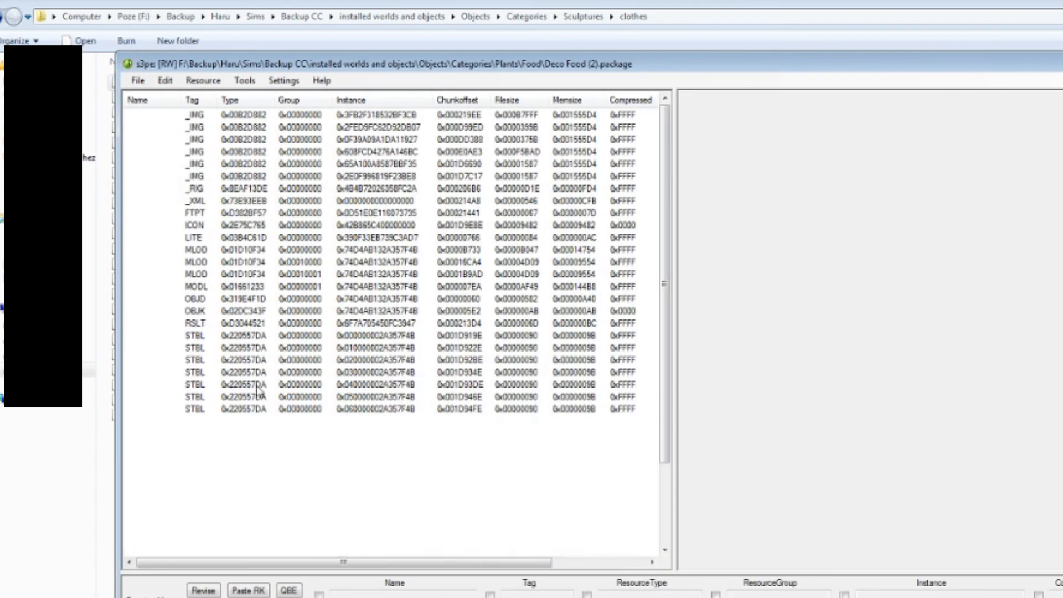
- In the Deco Food (2) OBJD data grid, set the DecorMisc function subcategory flag to False, leave DecorPlants at True and commit
click(198, 298)
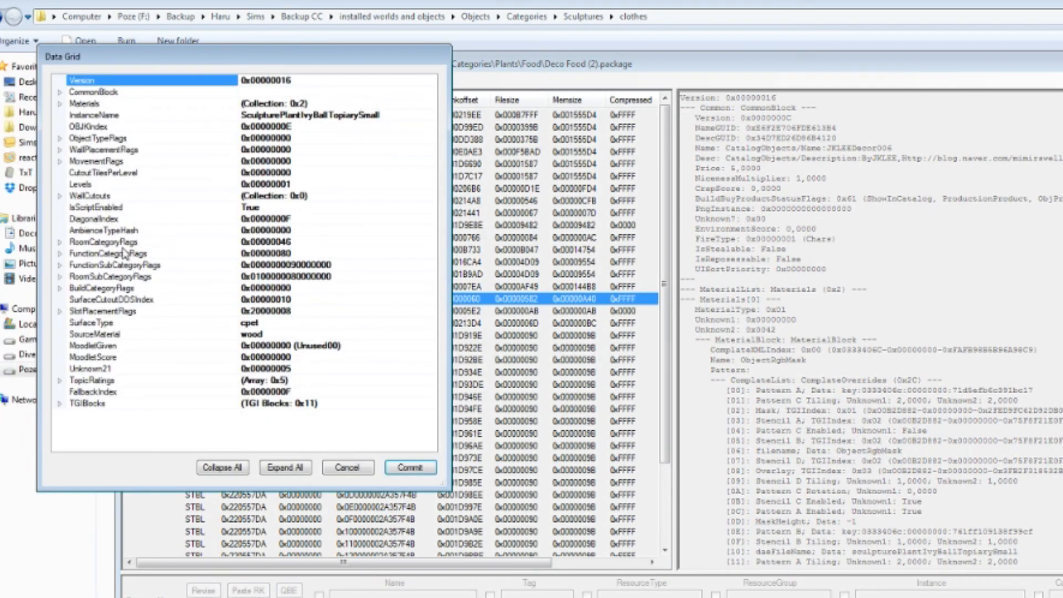
click(124, 254)
double_click(123, 265)
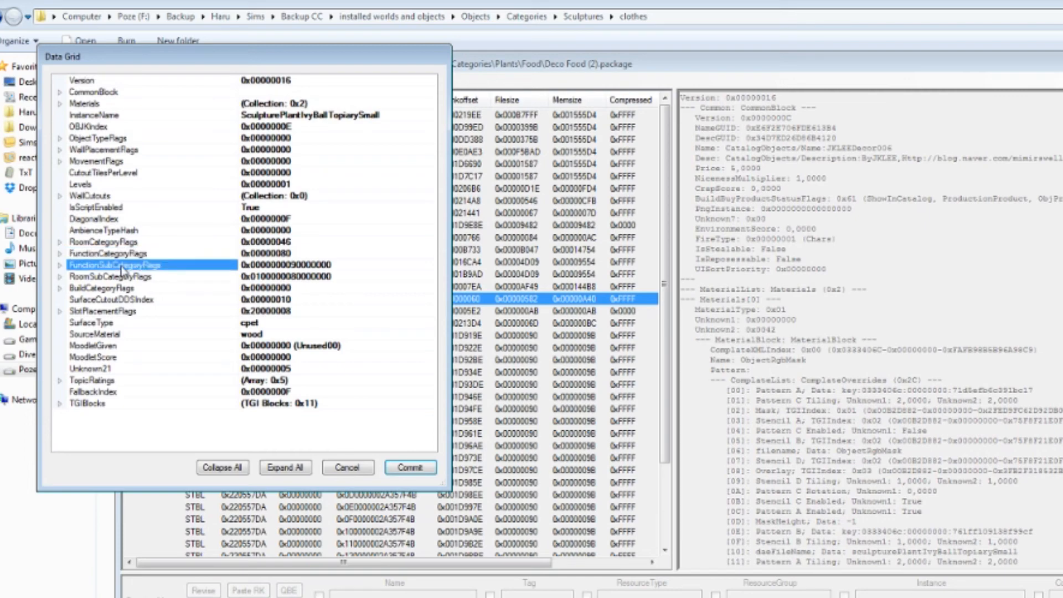
scroll(356, 341, down, 3)
scroll(356, 341, down, 6)
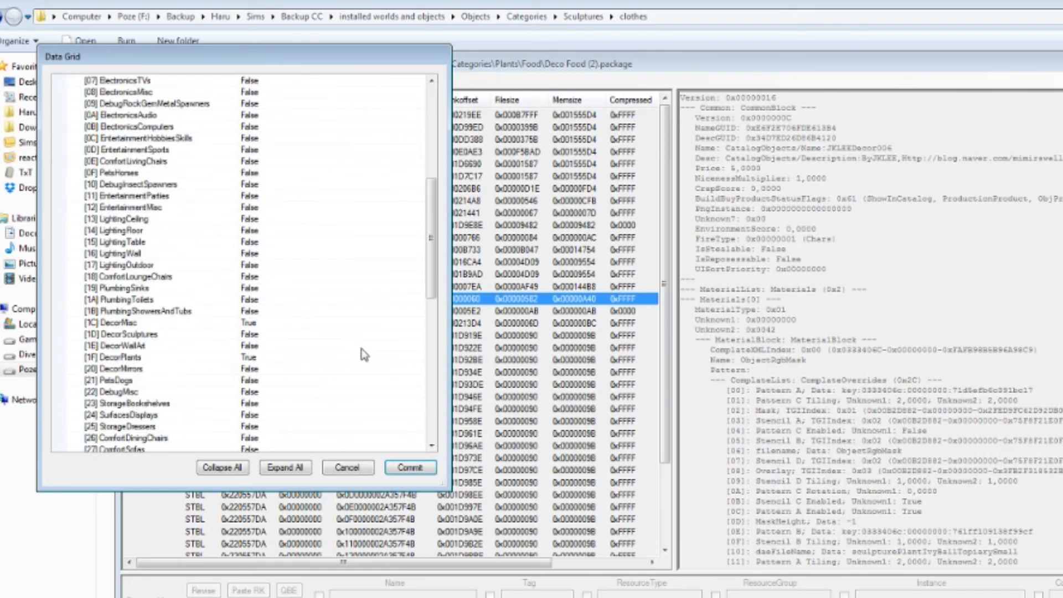
double_click(285, 288)
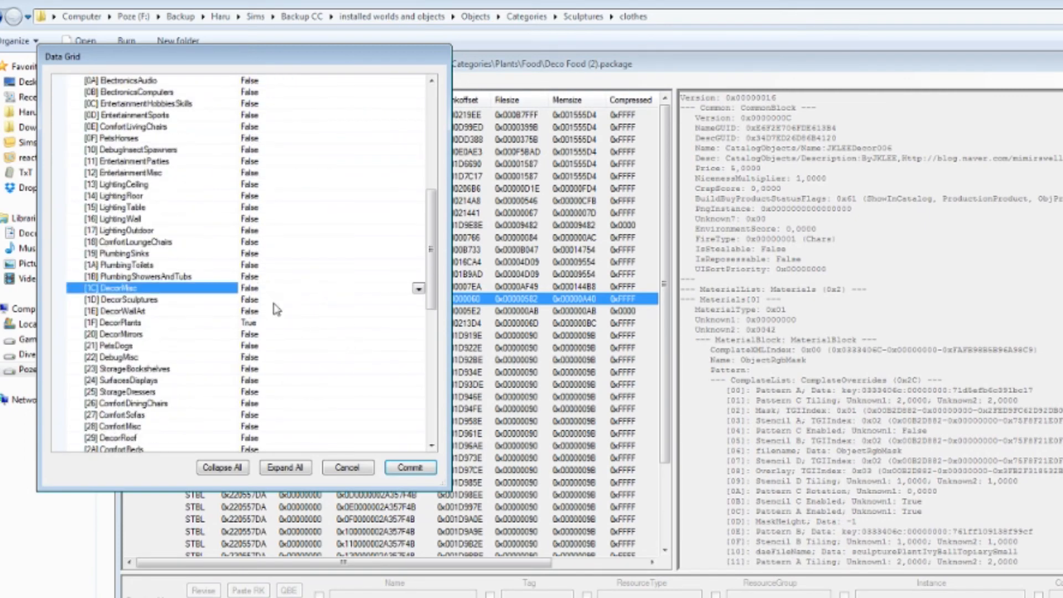
click(271, 322)
scroll(432, 277, down, 3)
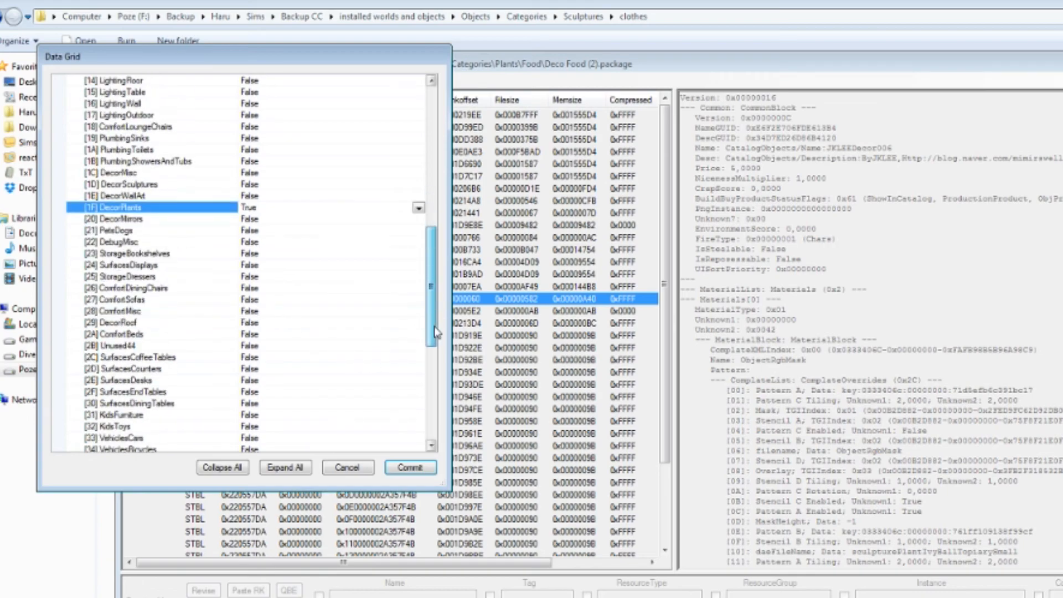
click(410, 467)
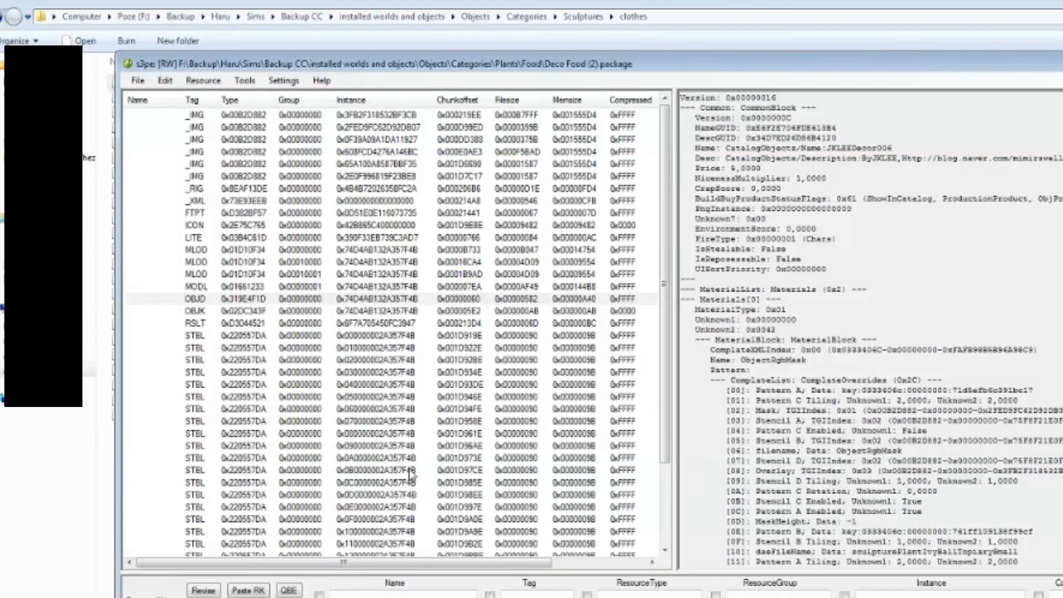
- Save Deco Food (2).package and open Deco Food (3).package from the same folder, declining to save remaining unsaved changes
key(ctrl+o)
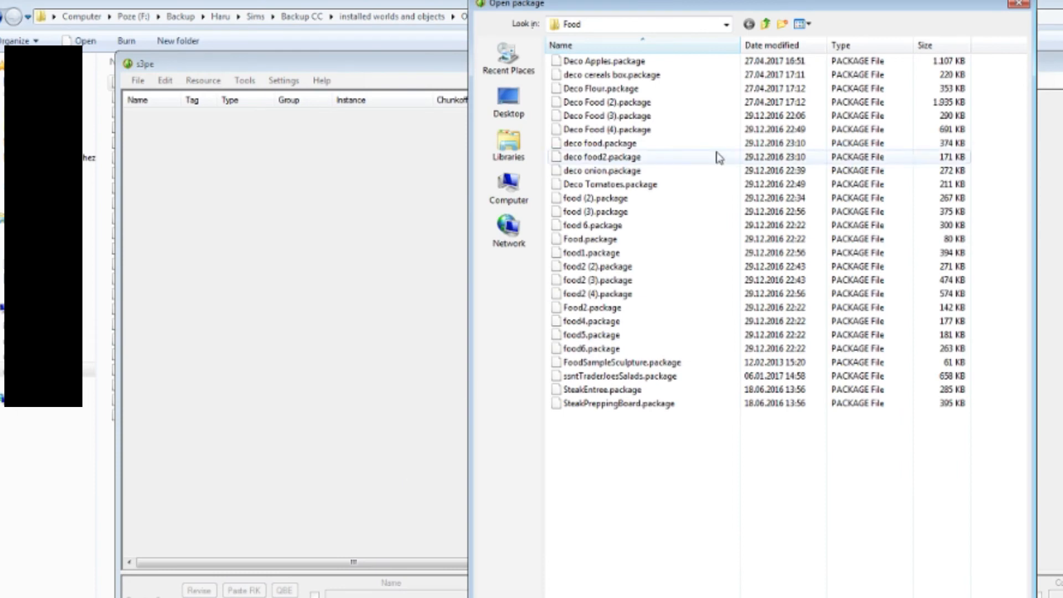
click(786, 118)
double_click(789, 126)
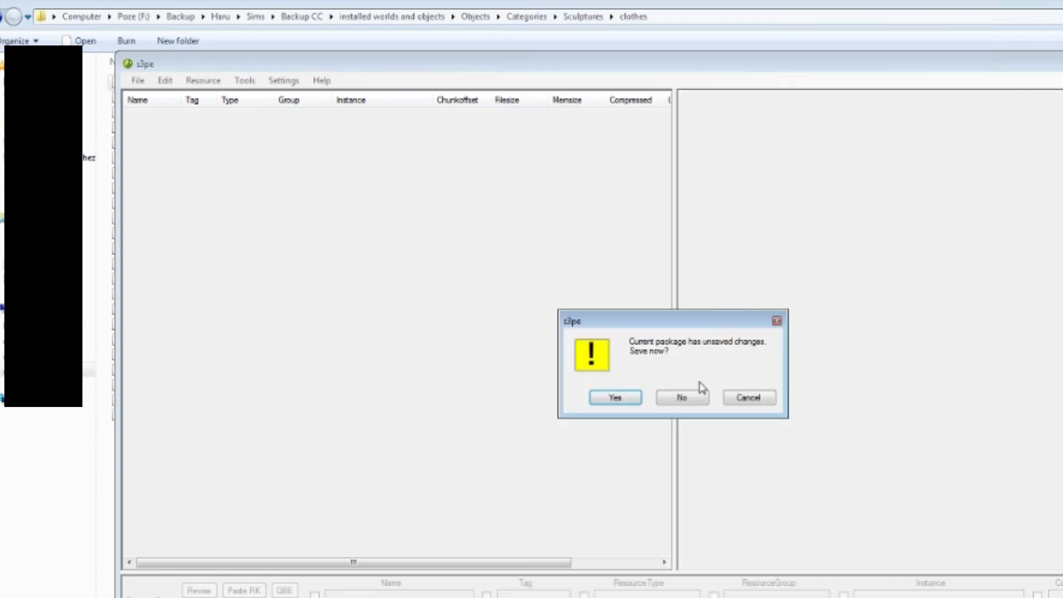
click(698, 394)
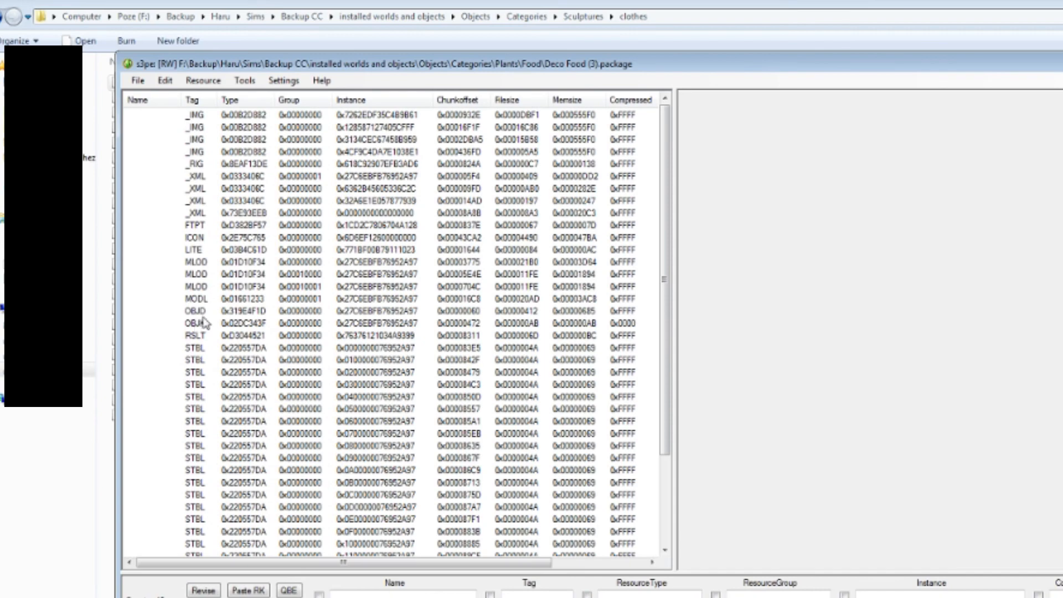
- Check the DecorPlants flag under FunctionSubCategoryFlags in the Deco Food (3) OBJD data grid and commit the grid
double_click(206, 311)
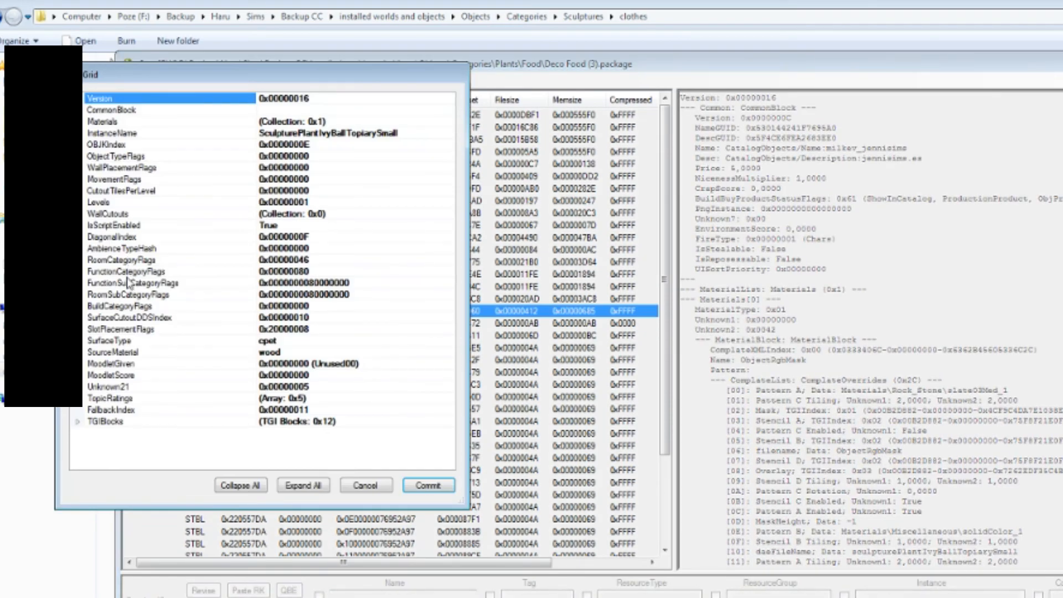
click(128, 283)
double_click(153, 285)
scroll(340, 332, down, 7)
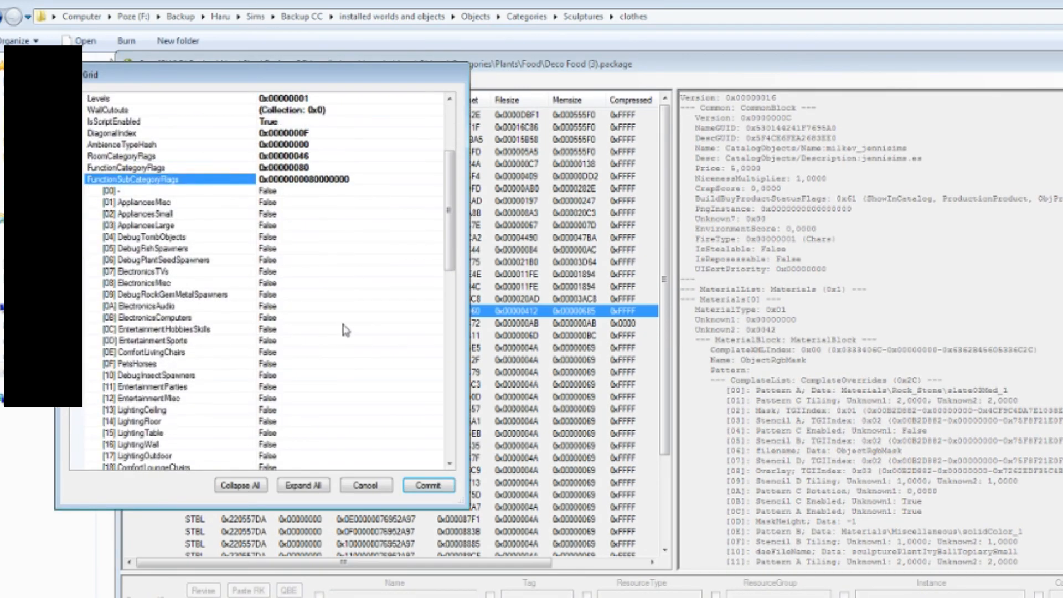
click(267, 399)
click(272, 411)
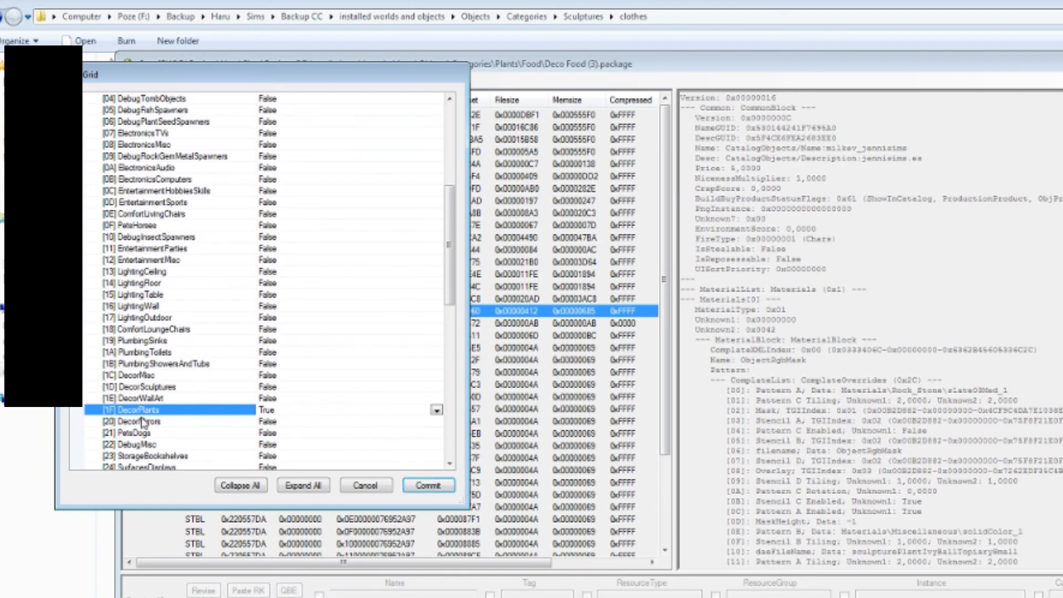
click(437, 490)
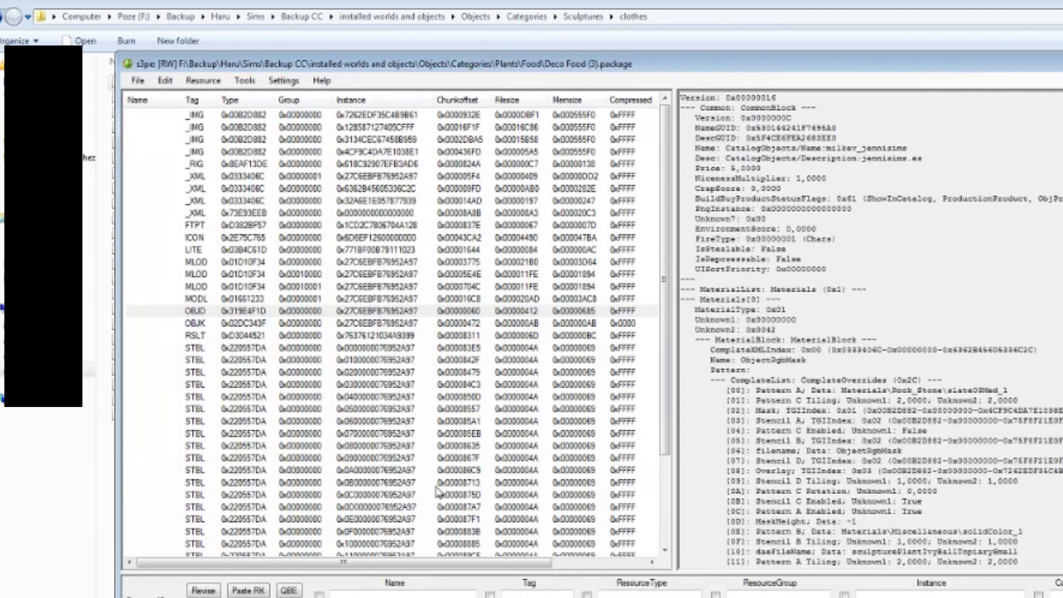
- Save Deco Food (3).package and open food (3).package from the Food folder, declining to save remaining unsaved changes
key(ctrl+o)
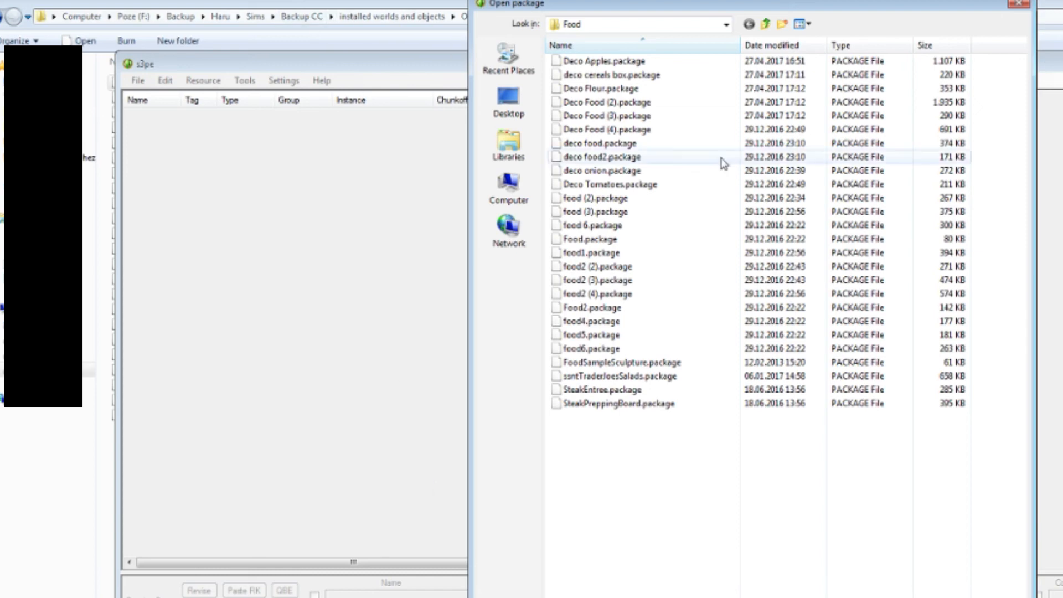
double_click(735, 212)
click(708, 403)
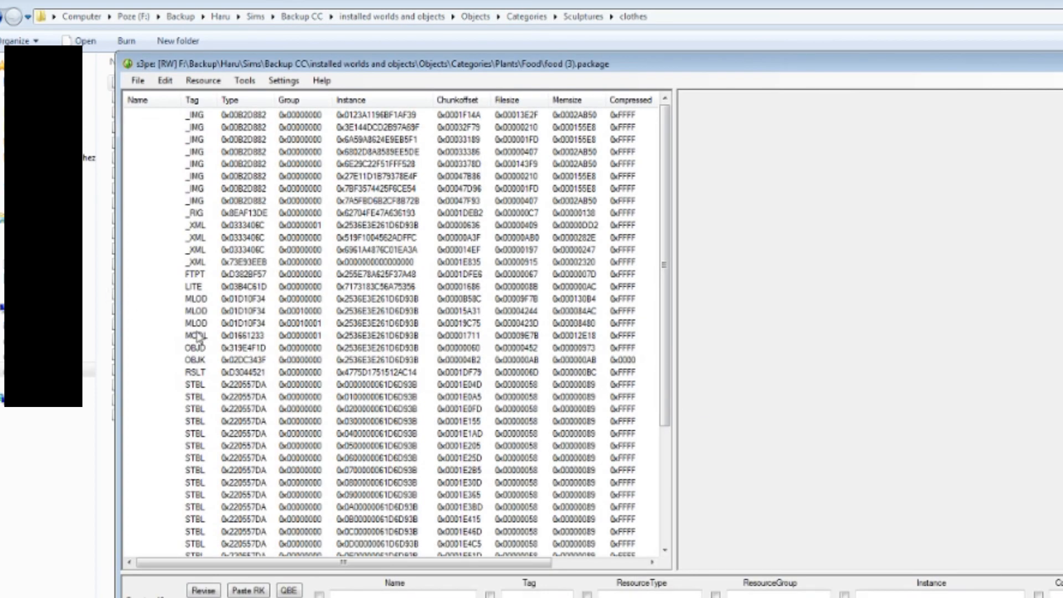
- Open the food (3) OBJD data grid, check its DecorPlants function subcategory flag and commit the grid
click(205, 349)
double_click(204, 347)
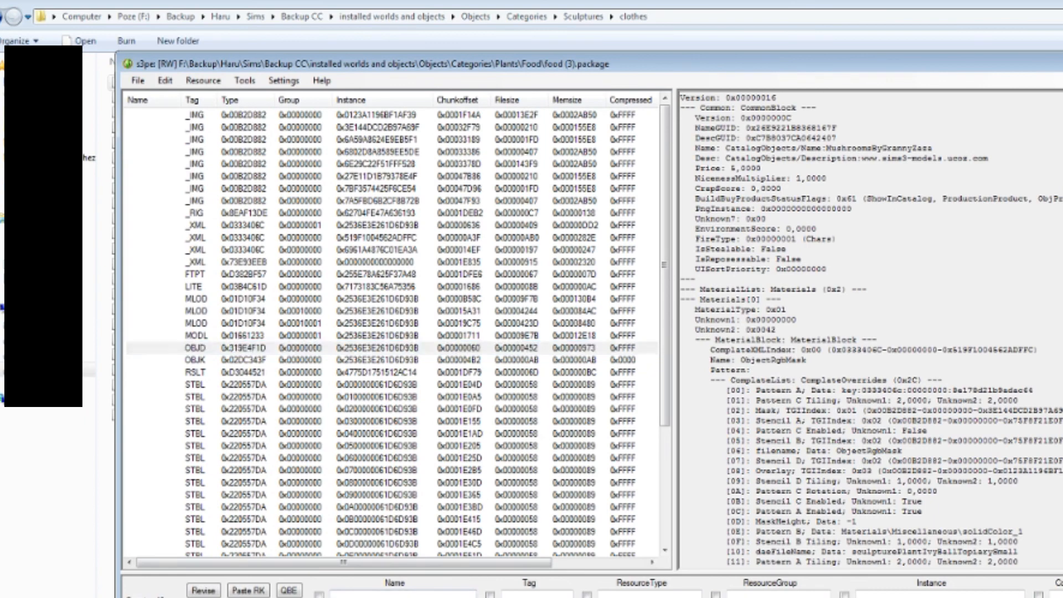
click(150, 279)
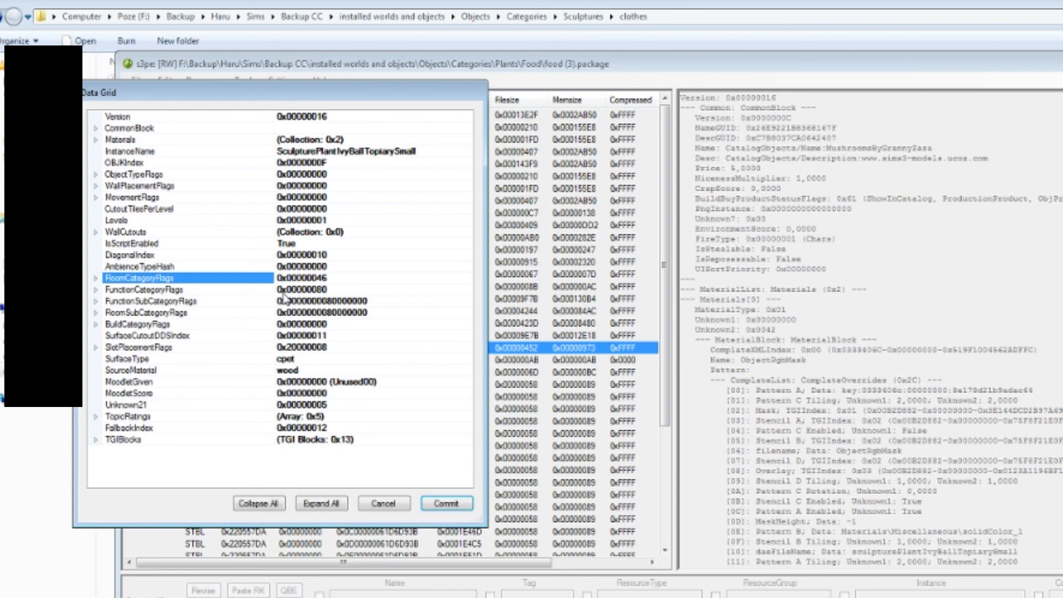
double_click(156, 301)
scroll(275, 374, down, 3)
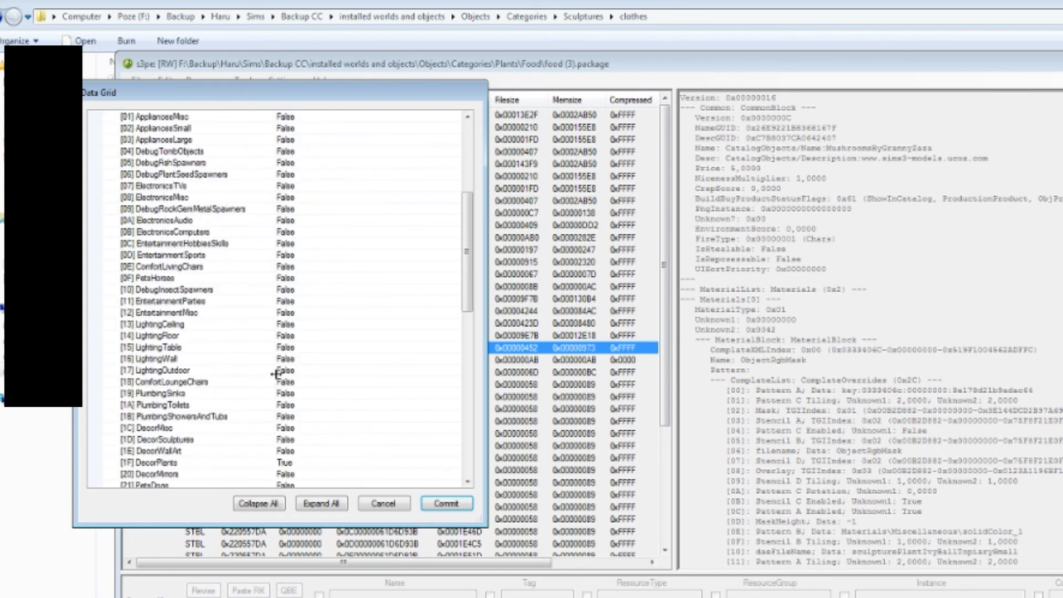
scroll(275, 374, down, 3)
click(308, 349)
click(308, 359)
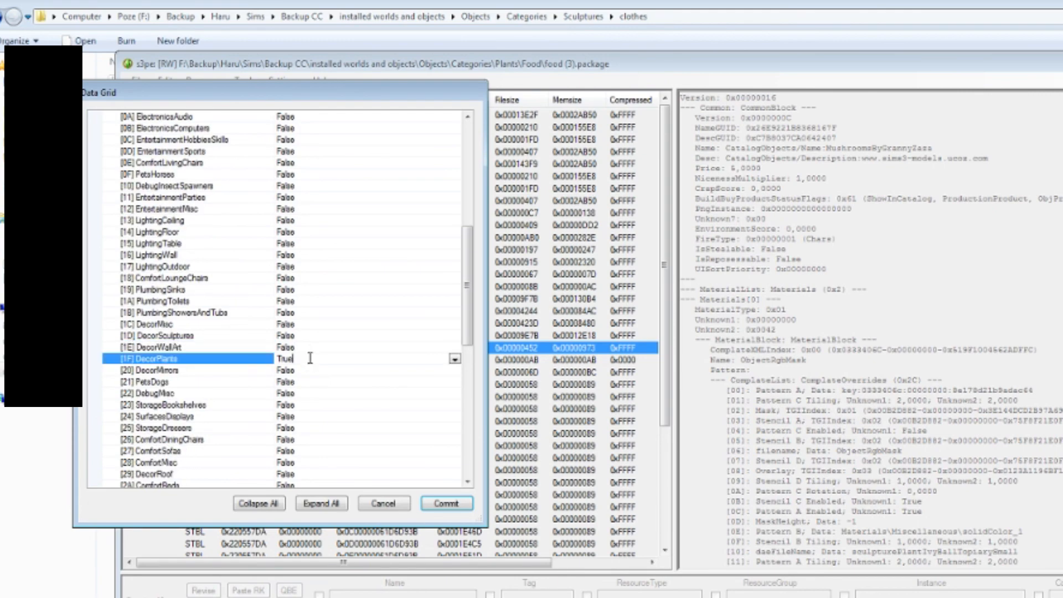
click(444, 503)
- Save food (3).package and open Deco Food (4).package from the Food folder, declining to save remaining unsaved changes
key(ctrl+o)
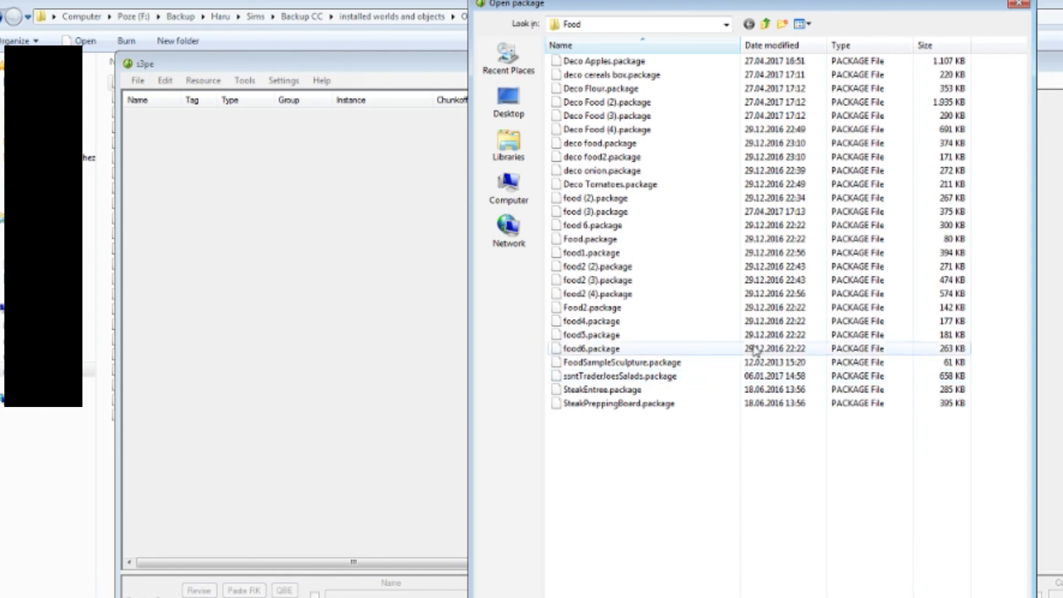
double_click(797, 130)
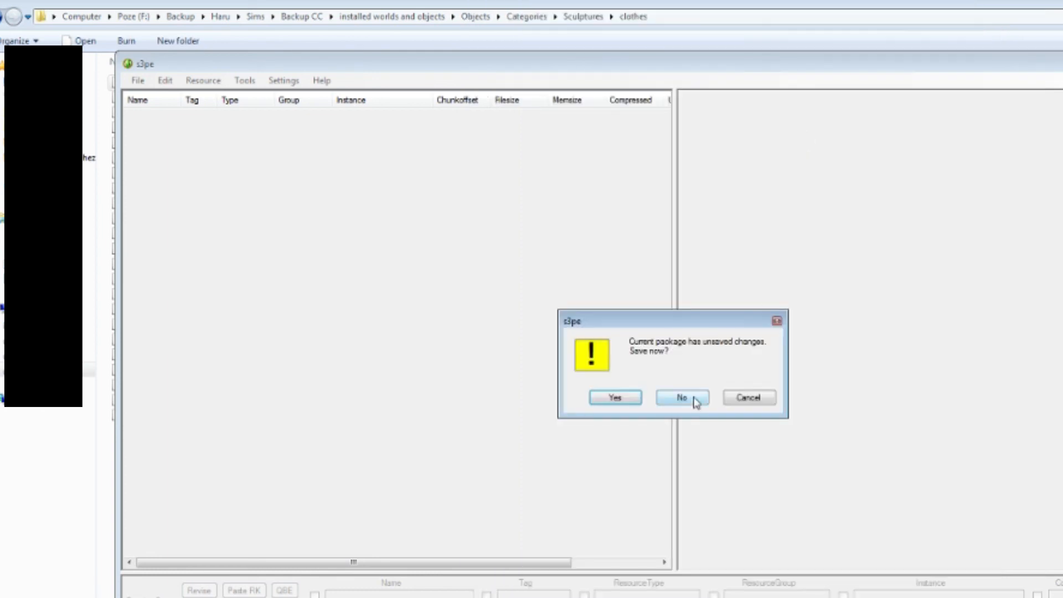
click(689, 399)
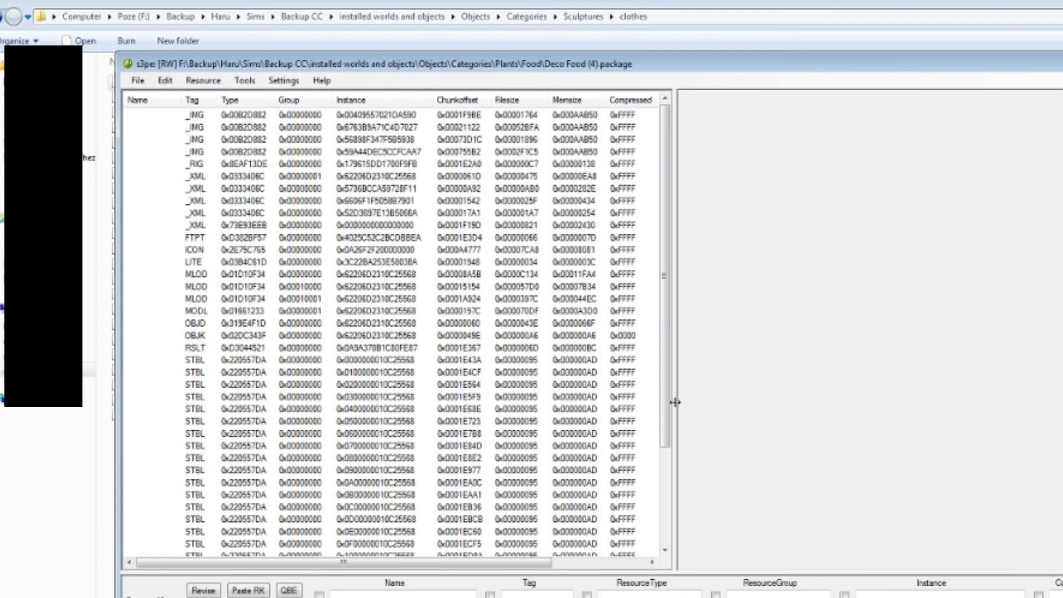
- In the Deco Food (4) OBJD data grid, set the DecorSculptures function subcategory flag to False and DecorPlants to True
click(195, 324)
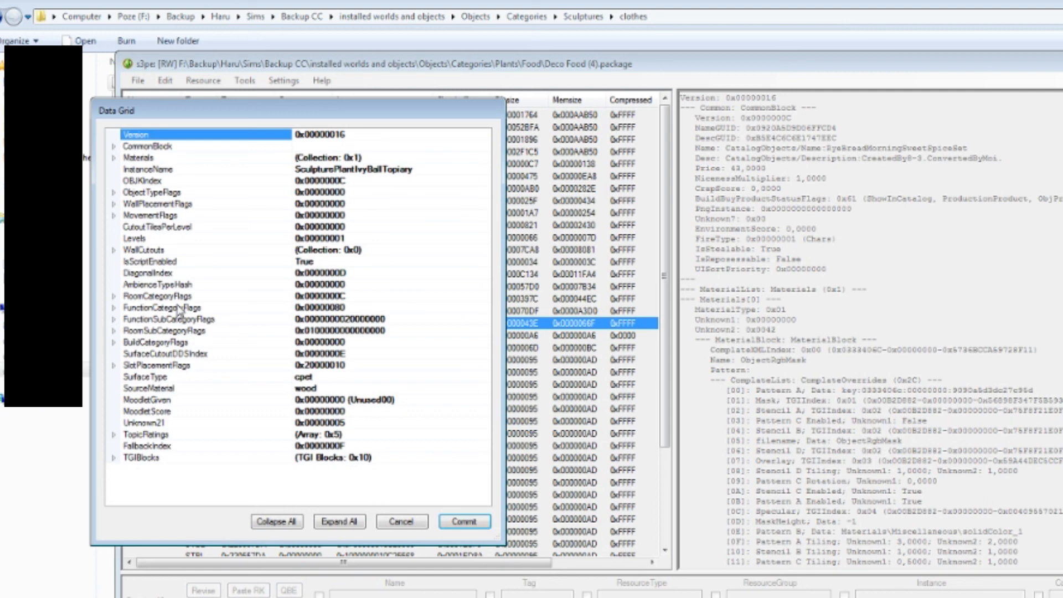
double_click(188, 321)
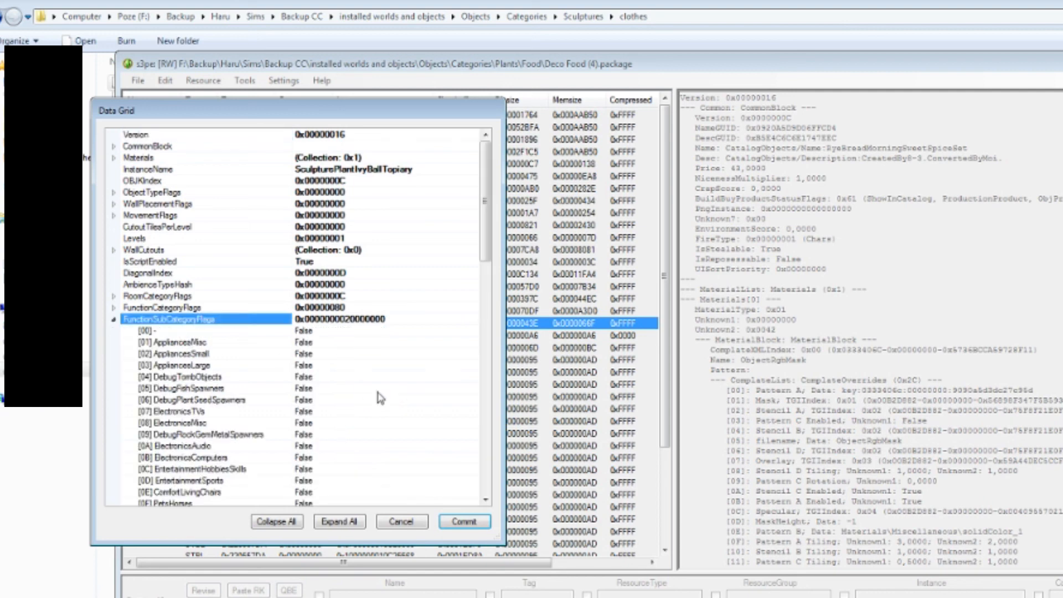
scroll(343, 409, down, 5)
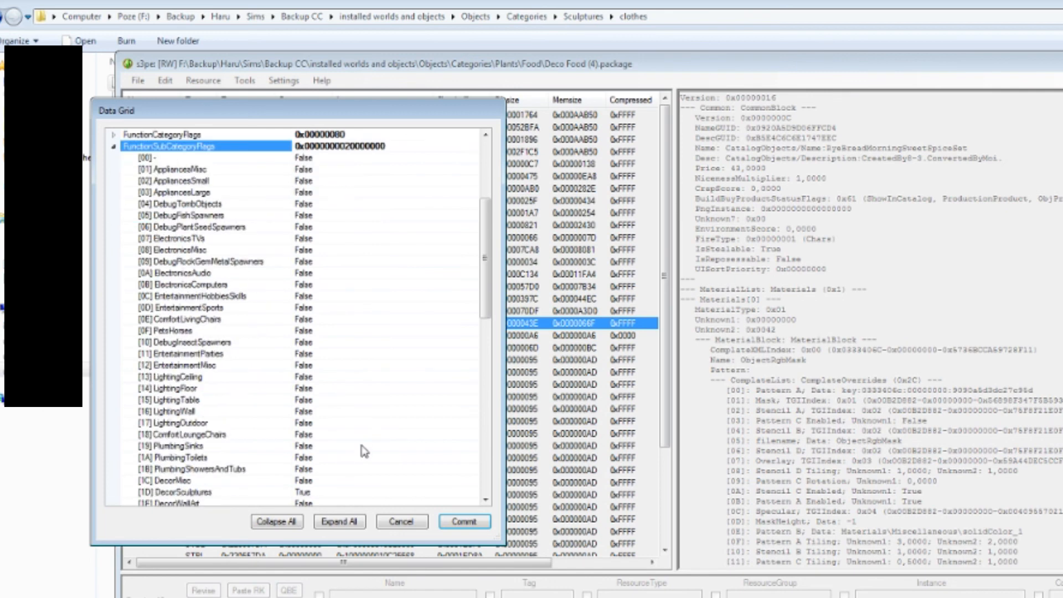
click(318, 493)
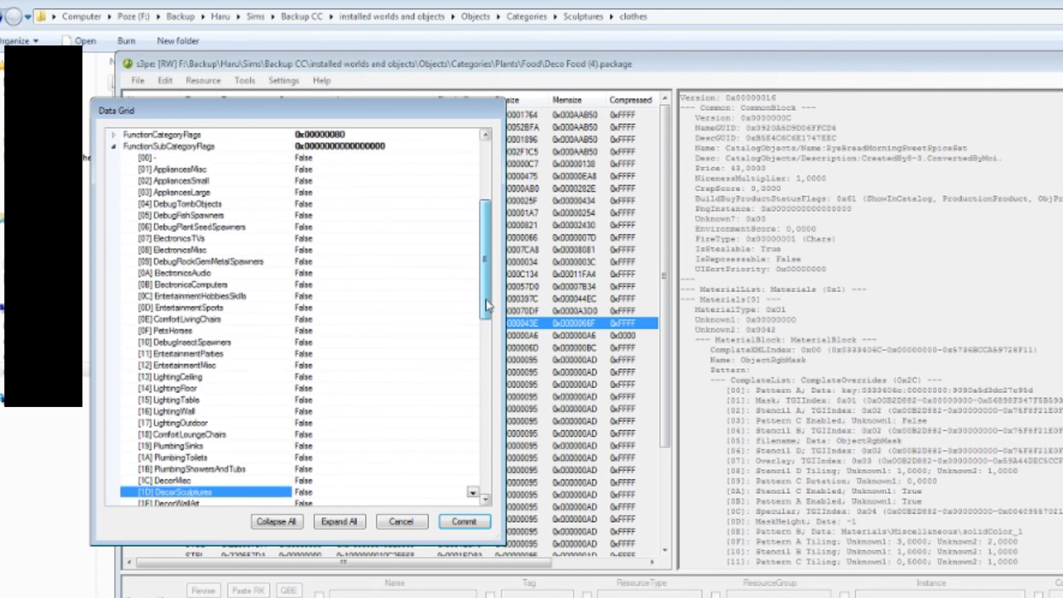
scroll(443, 421, down, 4)
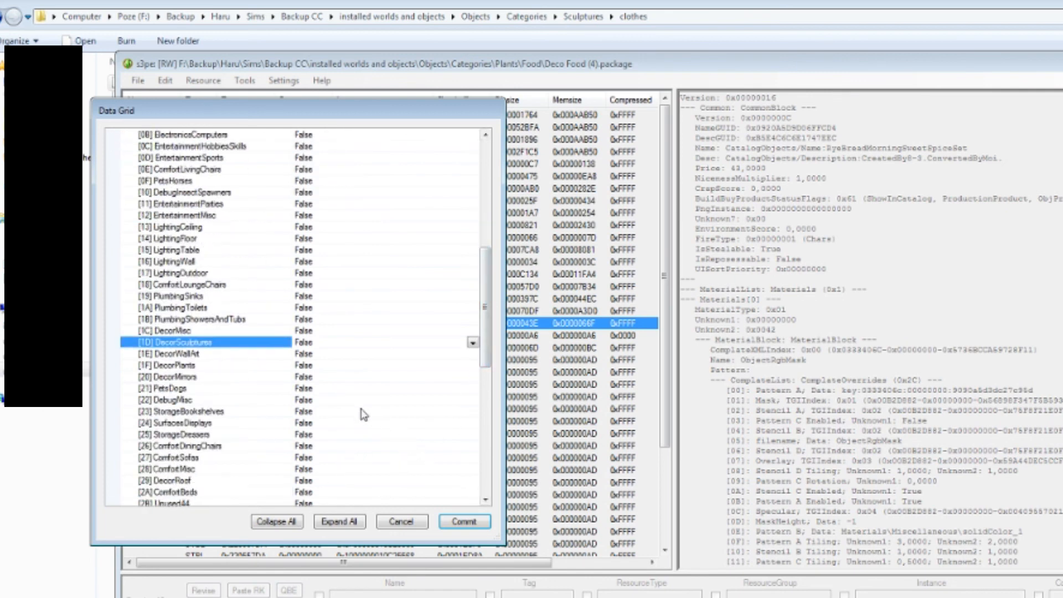
double_click(343, 364)
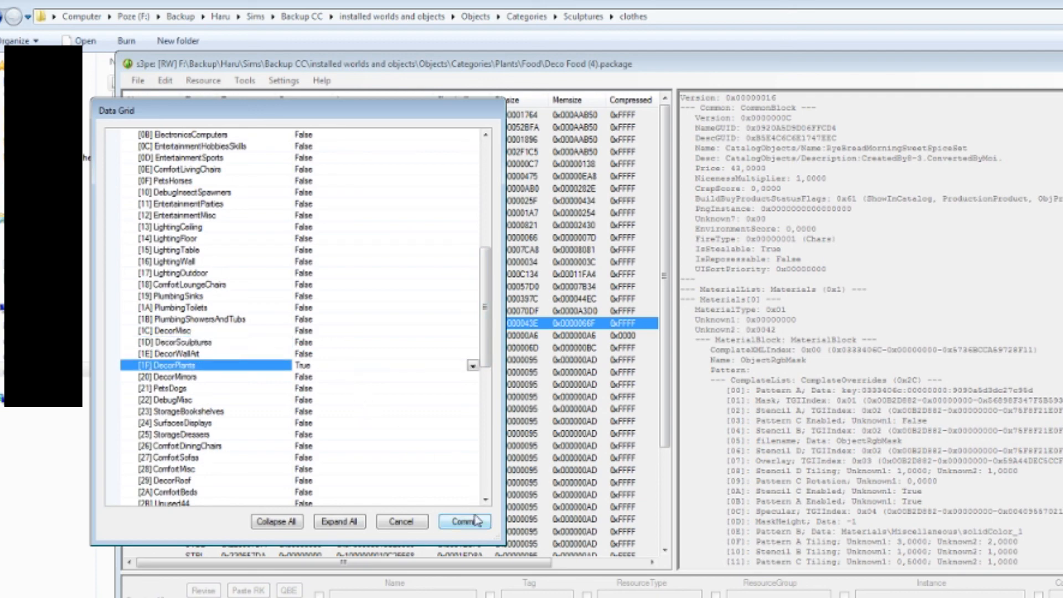